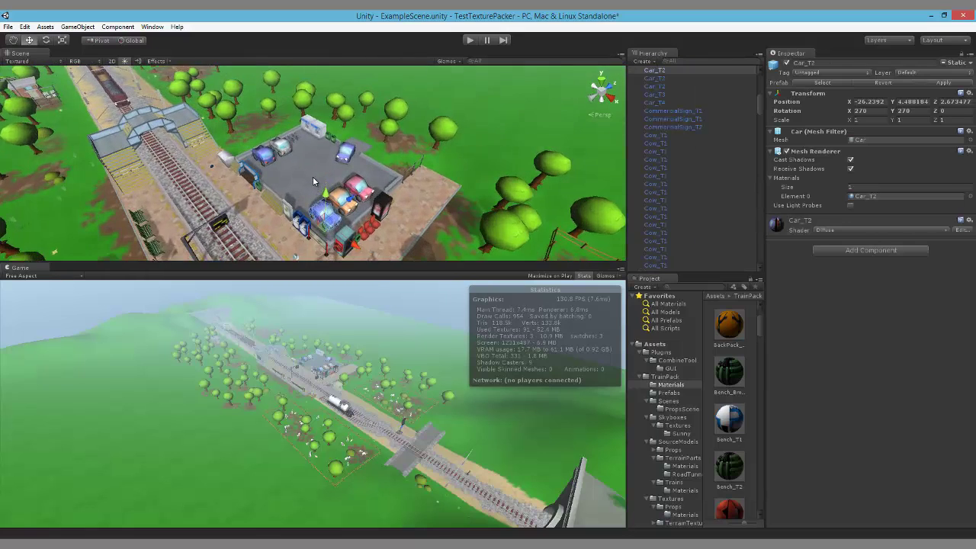
- Select the blue car parked nearest the bridge beside the station and expand its Car_T2 material settings
{"action": "left_click", "coordinate": [271, 163]}
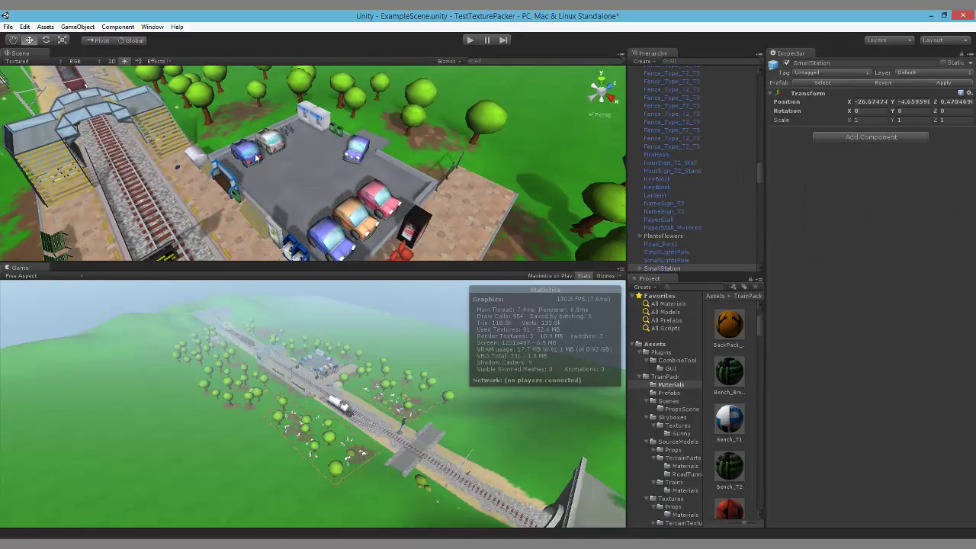
{"action": "left_click", "coordinate": [256, 155]}
{"action": "left_click", "coordinate": [842, 222]}
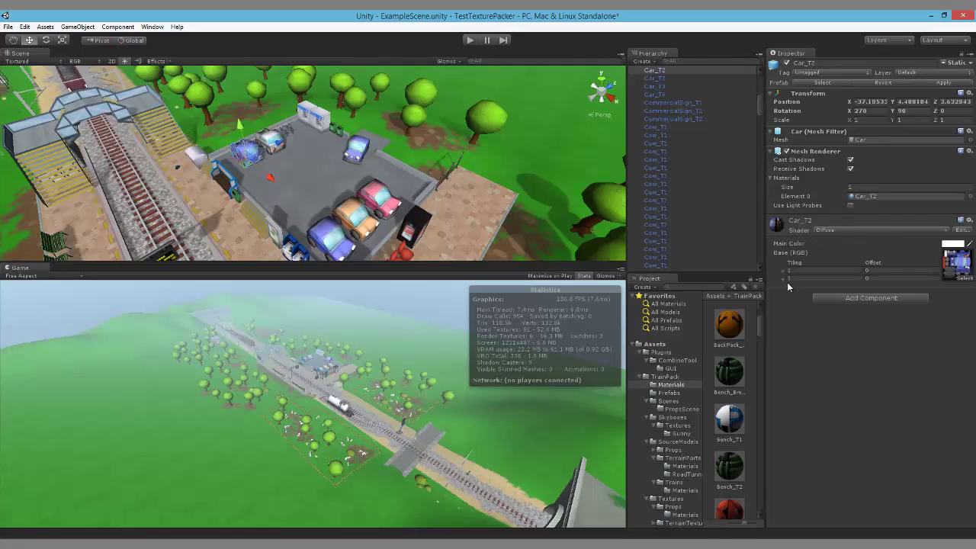
- Examine the Bench_Broken and Bench_T1 materials from the TrainPack, and view the station car park up close in the scene
{"action": "left_click", "coordinate": [738, 327]}
{"action": "left_click", "coordinate": [728, 383]}
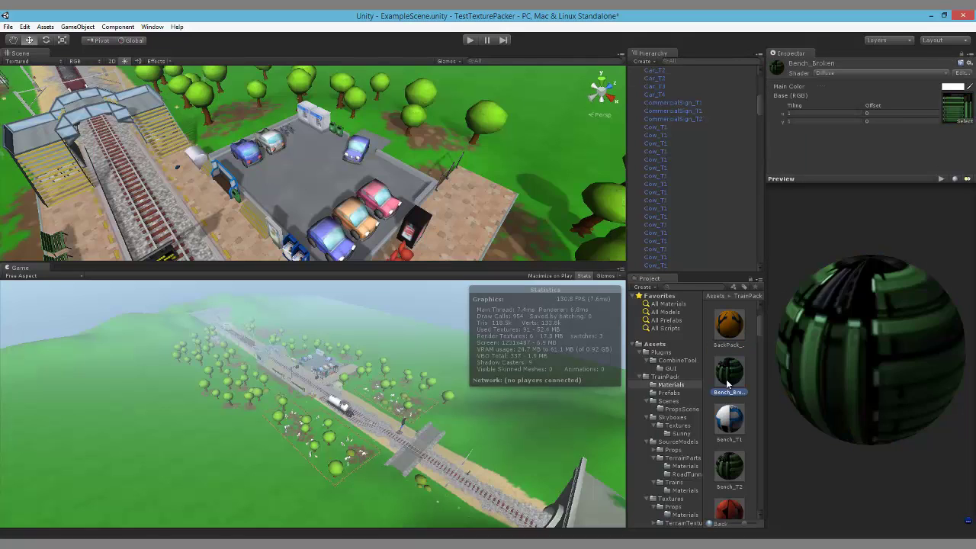
{"action": "left_click", "coordinate": [733, 418]}
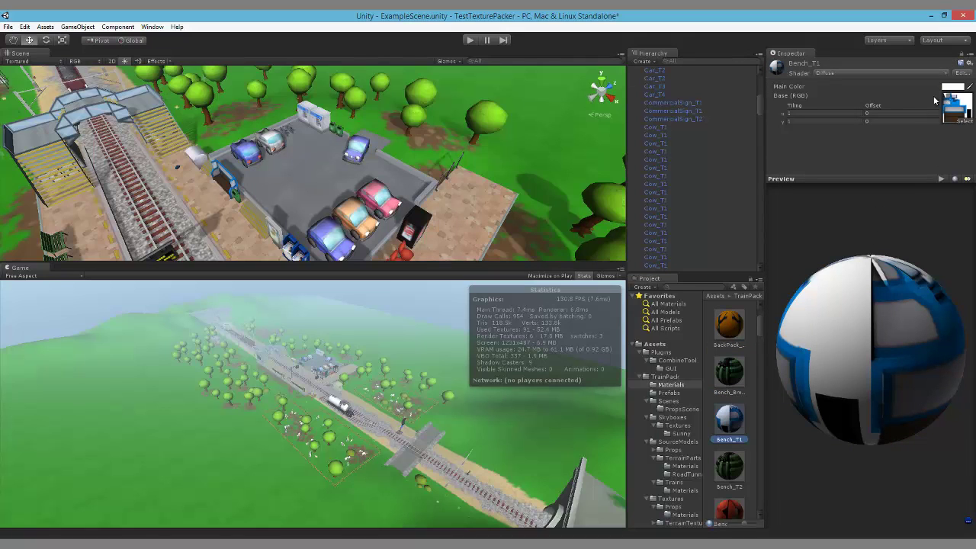
{"action": "right_click_drag", "start_coordinate": [280, 152], "coordinate": [279, 213]}
{"action": "middle_click_drag", "start_coordinate": [280, 214], "coordinate": [285, 177]}
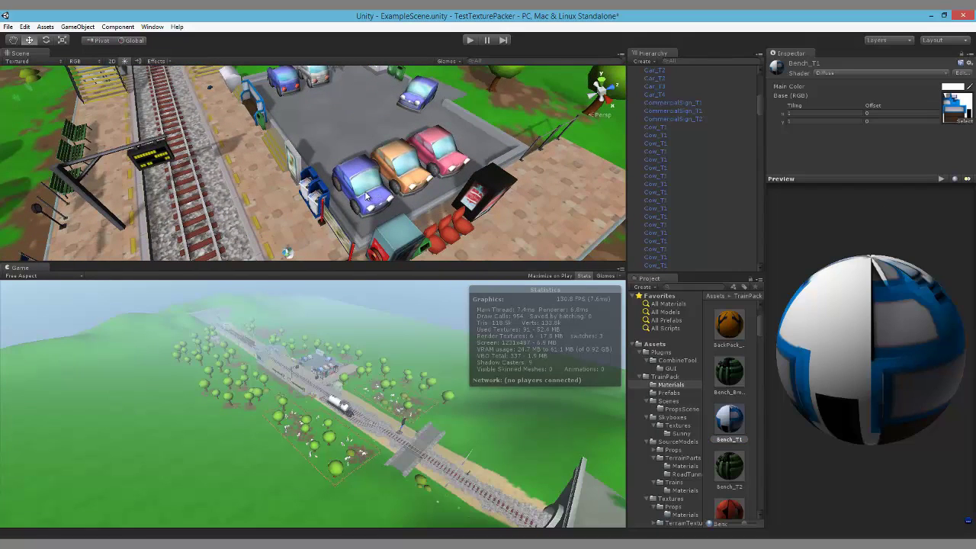
{"action": "scroll", "coordinate": [338, 216], "scroll_direction": "down", "scroll_amount": 1}
{"action": "left_click_drag", "start_coordinate": [297, 219], "coordinate": [366, 221], "text": "alt"}
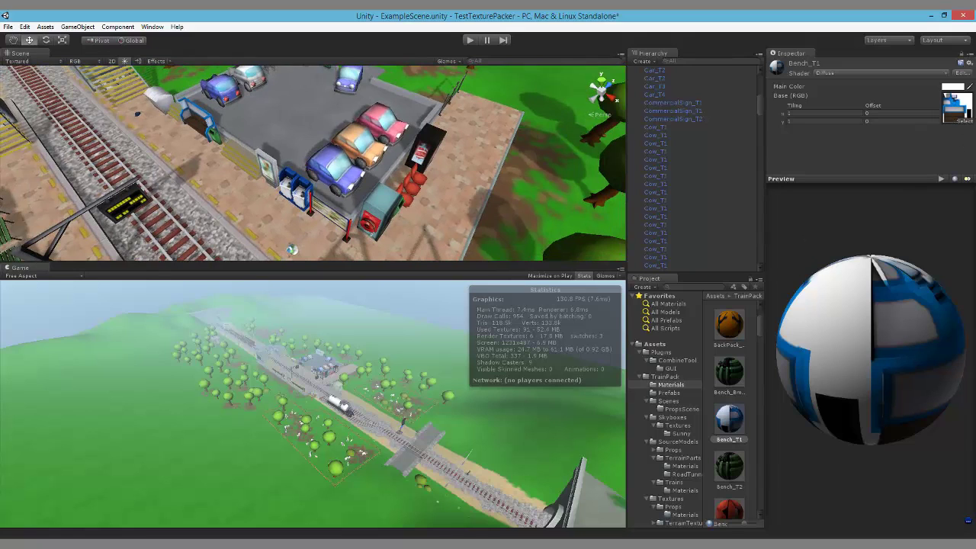
- Open the CombineTools window from the DAE Studios extensions
{"action": "left_click", "coordinate": [152, 26]}
{"action": "mouse_move", "coordinate": [97, 81]}
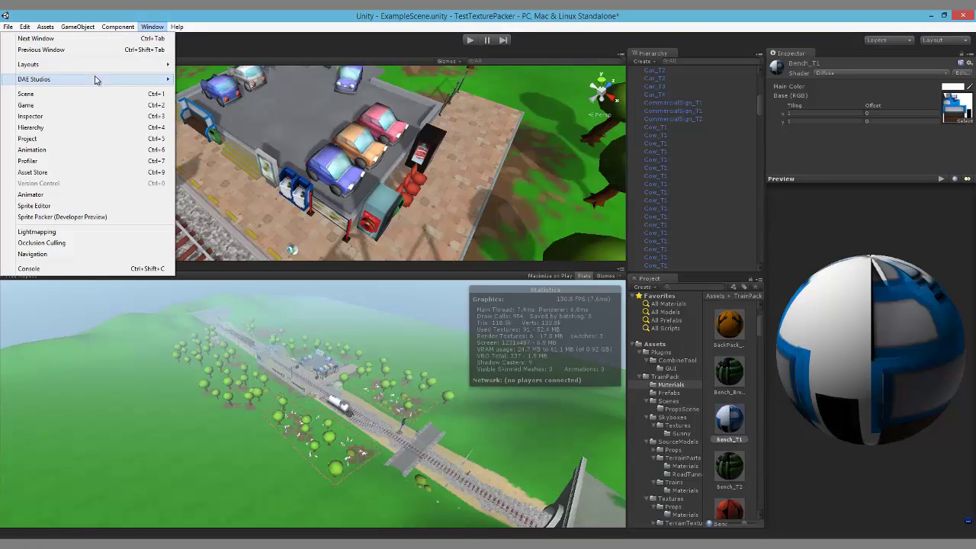
{"action": "mouse_move", "coordinate": [148, 81]}
{"action": "left_click", "coordinate": [210, 80]}
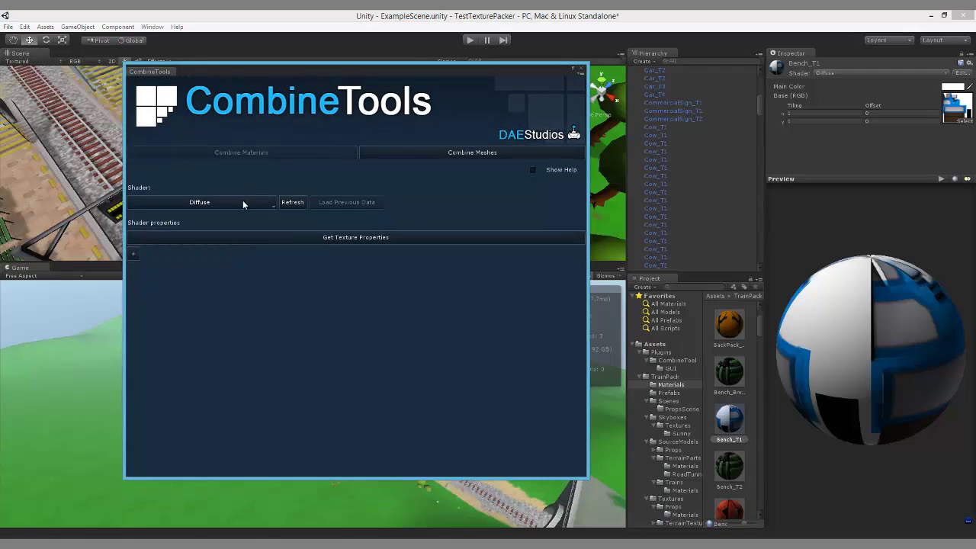
- Check the available shaders, keep Diffuse for combining materials, and get its texture properties
{"action": "left_click", "coordinate": [252, 202]}
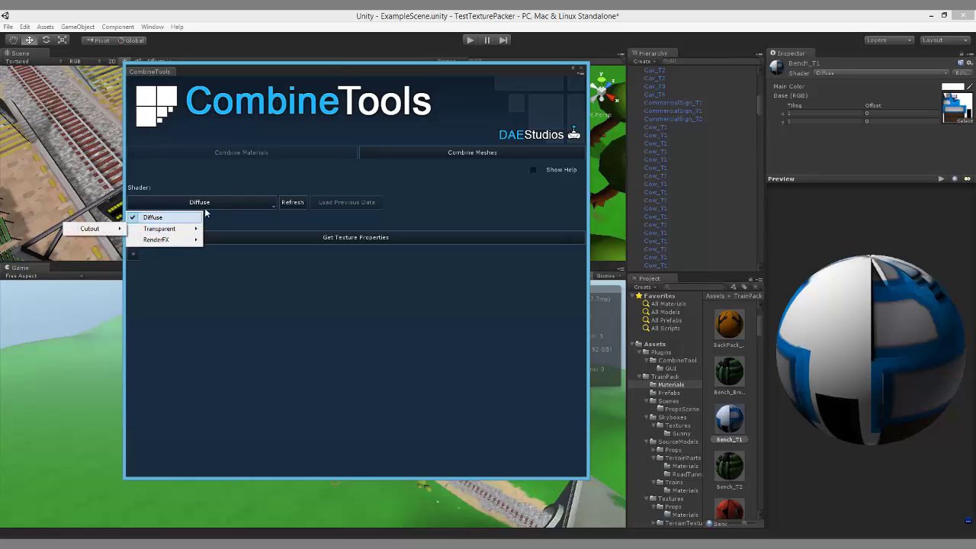
{"action": "left_click", "coordinate": [231, 187]}
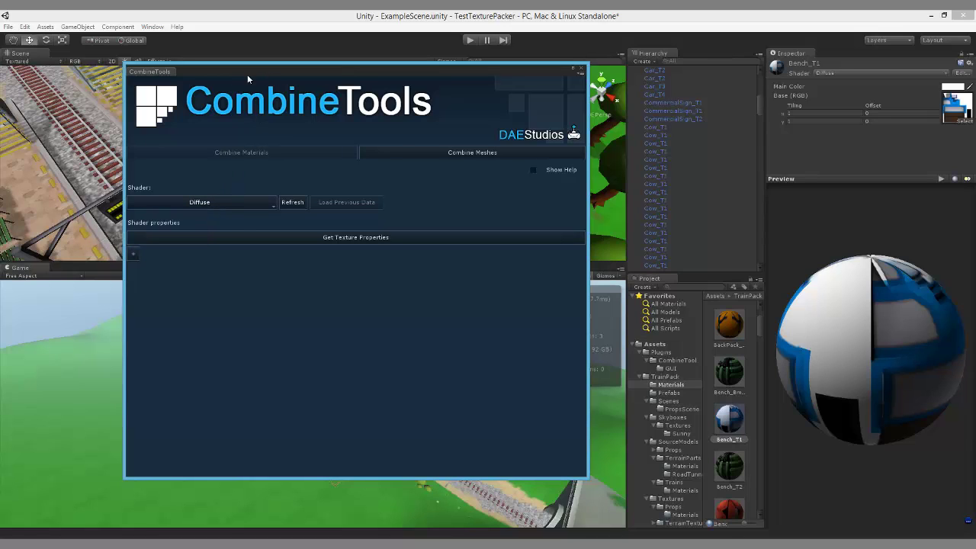
{"action": "left_click_drag", "start_coordinate": [247, 76], "coordinate": [211, 78]}
{"action": "left_click", "coordinate": [211, 204]}
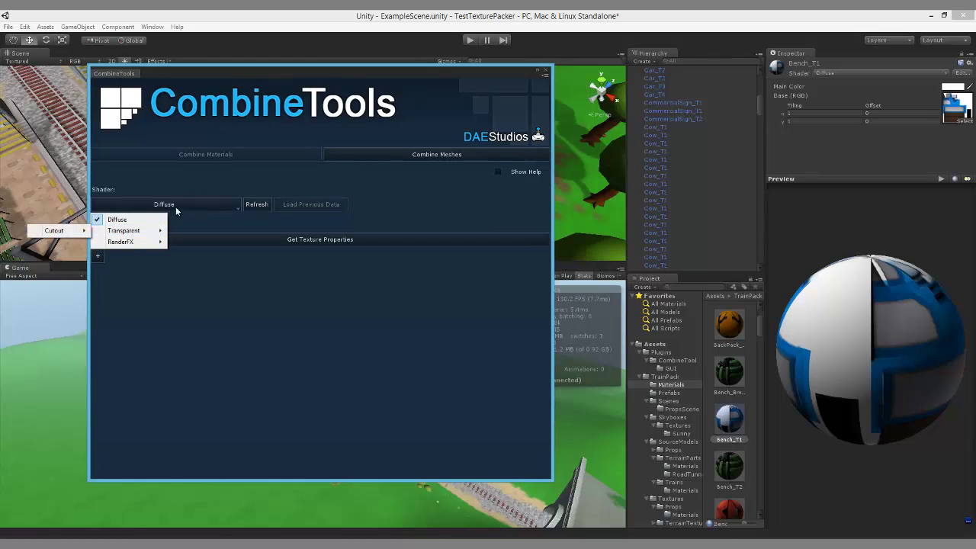
{"action": "left_click", "coordinate": [243, 189]}
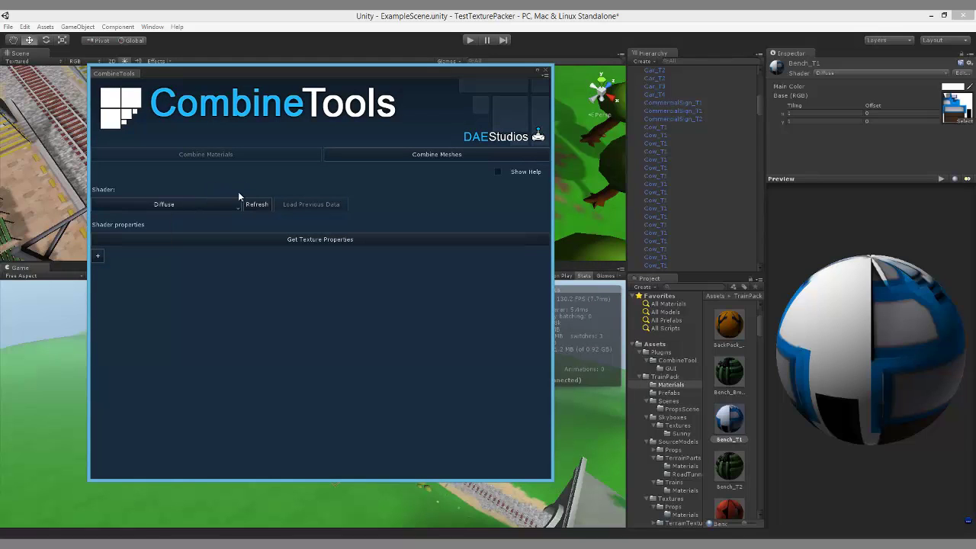
{"action": "left_click", "coordinate": [291, 241]}
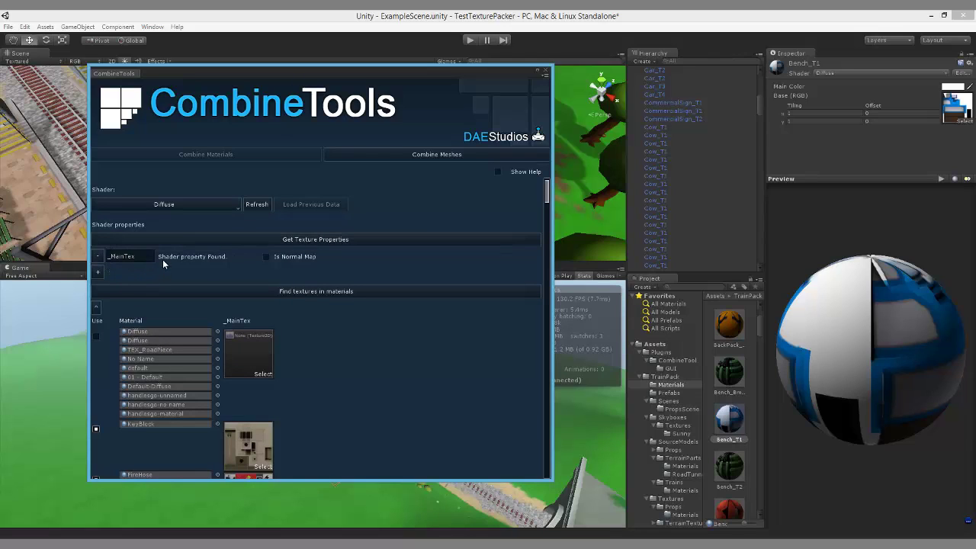
{"action": "left_click", "coordinate": [266, 258]}
- Examine the list of Diffuse materials, their _MainTex textures and their use settings
{"action": "scroll", "coordinate": [152, 278], "scroll_direction": "down", "scroll_amount": 3}
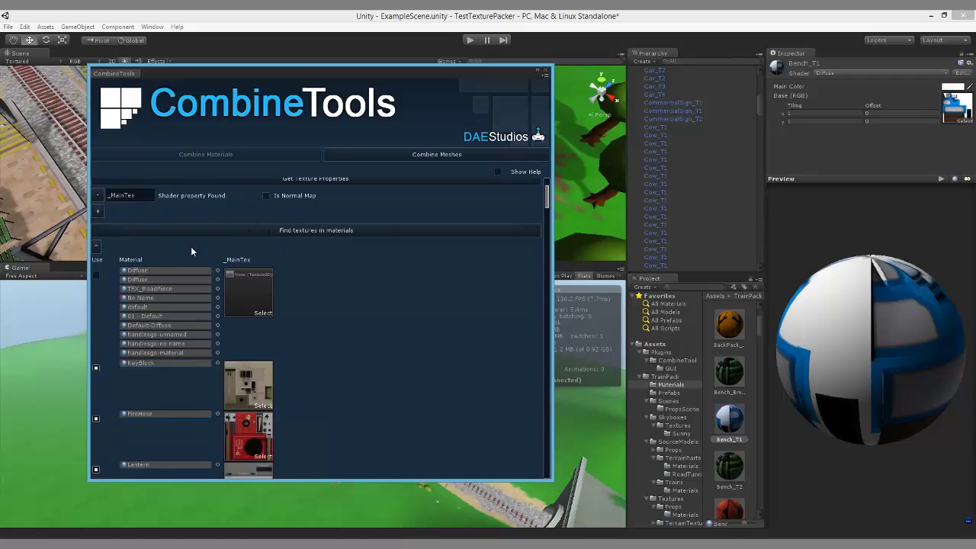
{"action": "scroll", "coordinate": [305, 235], "scroll_direction": "down", "scroll_amount": 3}
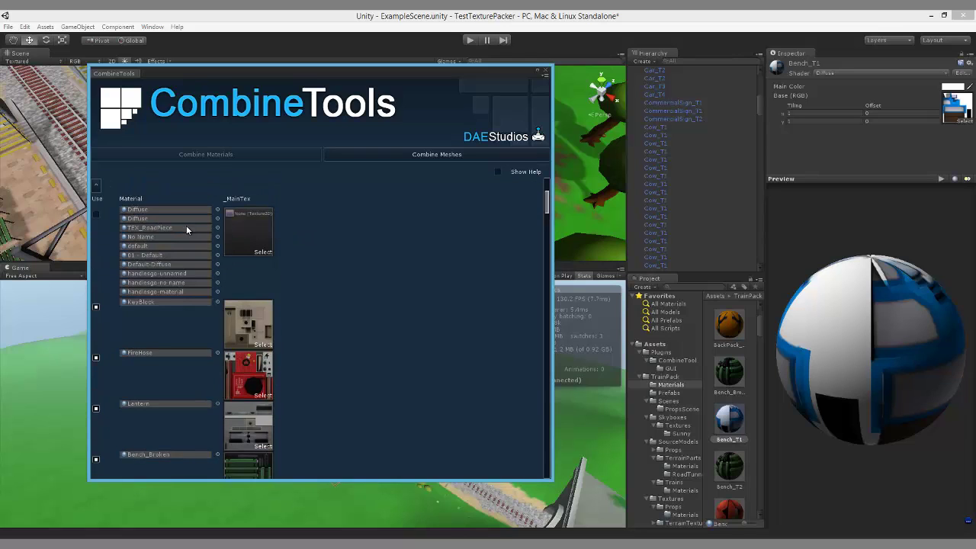
{"action": "scroll", "coordinate": [235, 267], "scroll_direction": "down", "scroll_amount": 12}
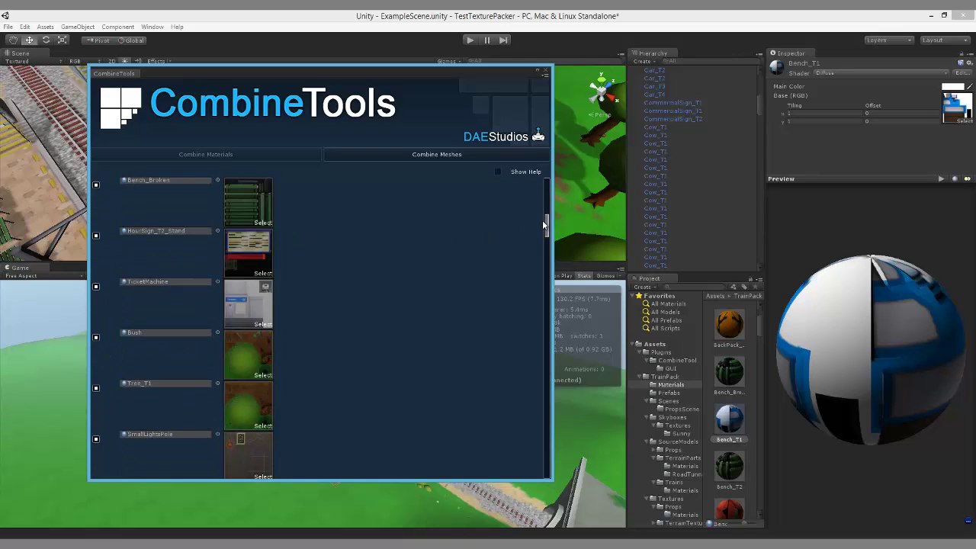
{"action": "left_click_drag", "start_coordinate": [547, 226], "coordinate": [518, 368]}
{"action": "scroll", "coordinate": [213, 306], "scroll_direction": "up", "scroll_amount": 5}
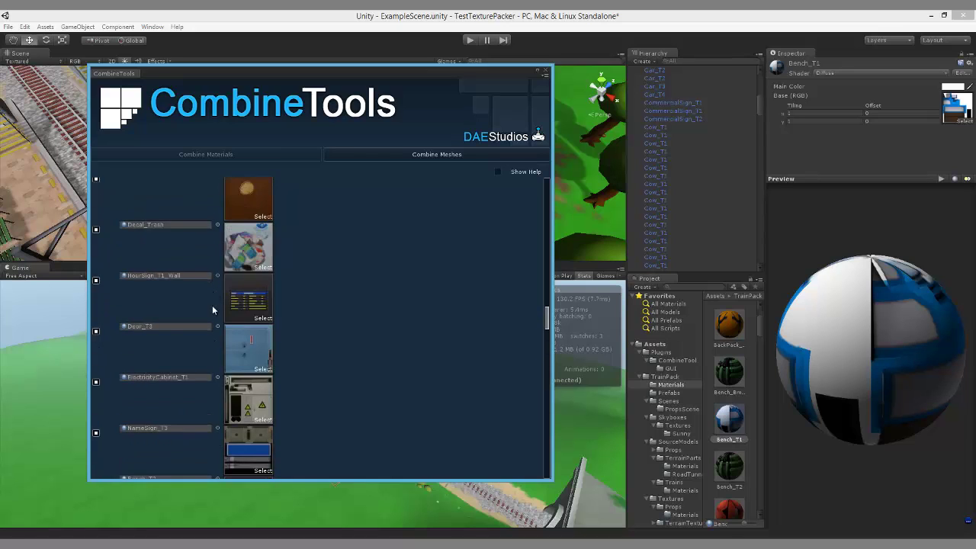
{"action": "scroll", "coordinate": [205, 320], "scroll_direction": "down", "scroll_amount": 5}
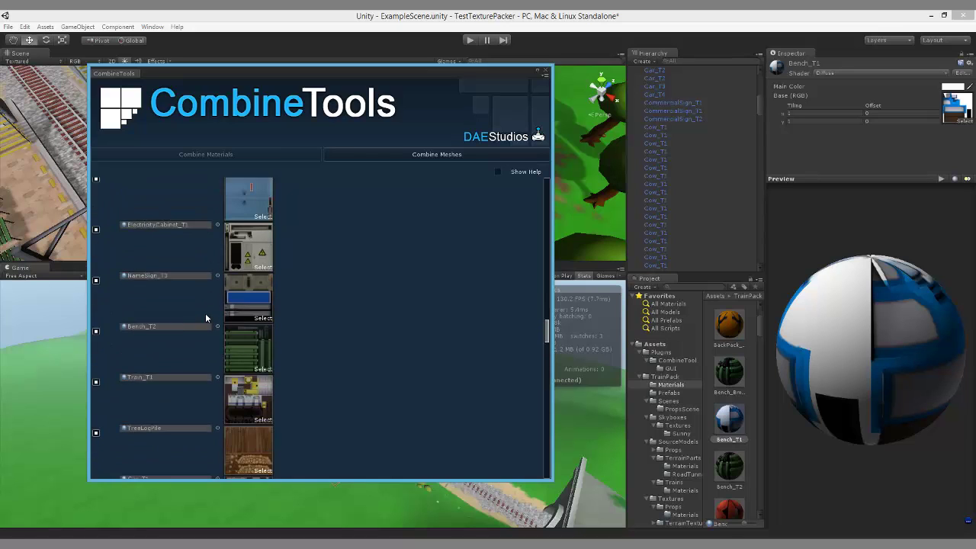
{"action": "scroll", "coordinate": [207, 312], "scroll_direction": "down", "scroll_amount": 6}
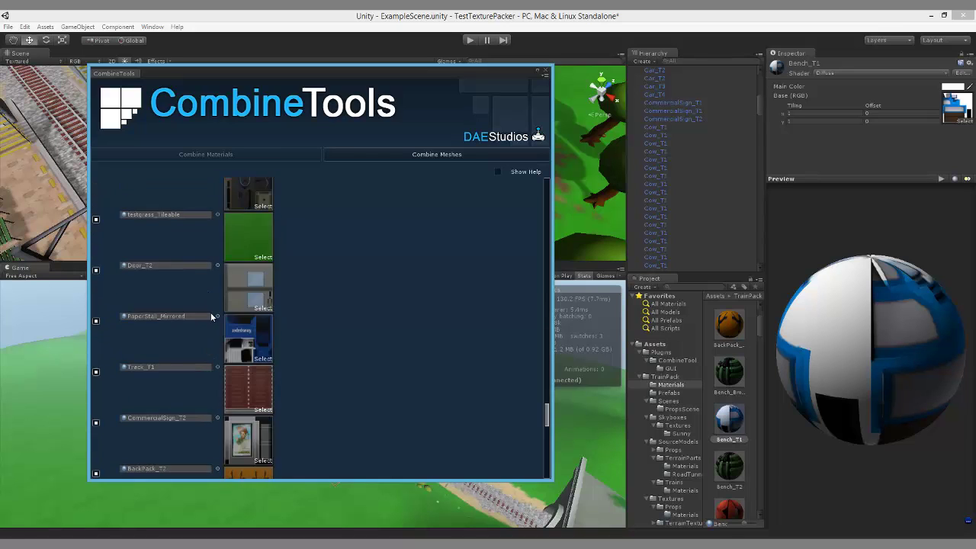
{"action": "scroll", "coordinate": [200, 307], "scroll_direction": "up", "scroll_amount": 10}
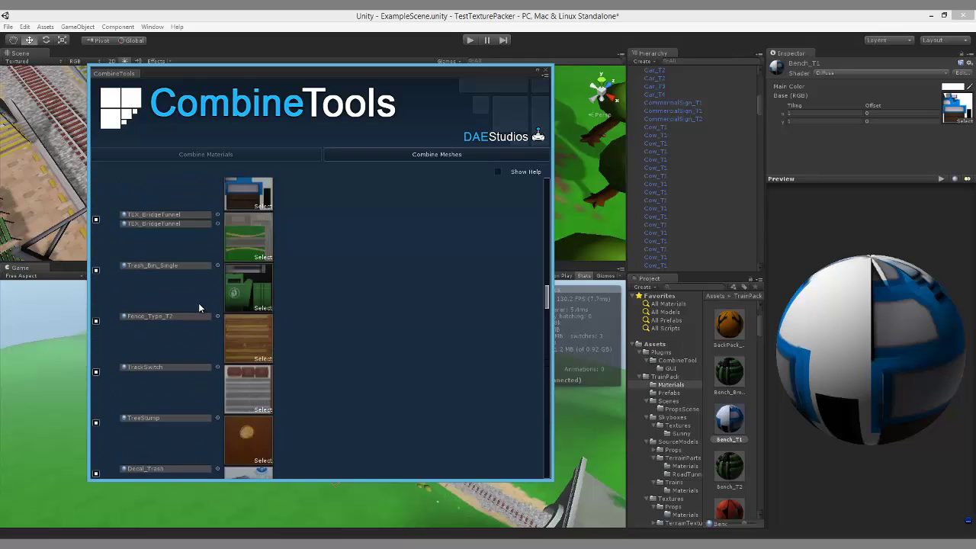
{"action": "scroll", "coordinate": [202, 301], "scroll_direction": "up", "scroll_amount": 3}
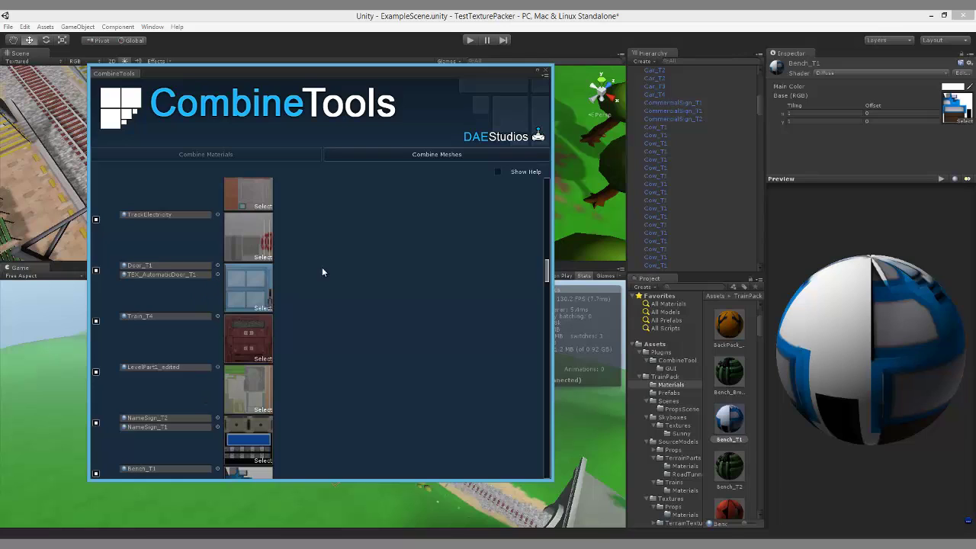
{"action": "scroll", "coordinate": [343, 274], "scroll_direction": "up", "scroll_amount": 6}
{"action": "scroll", "coordinate": [337, 288], "scroll_direction": "up", "scroll_amount": 8}
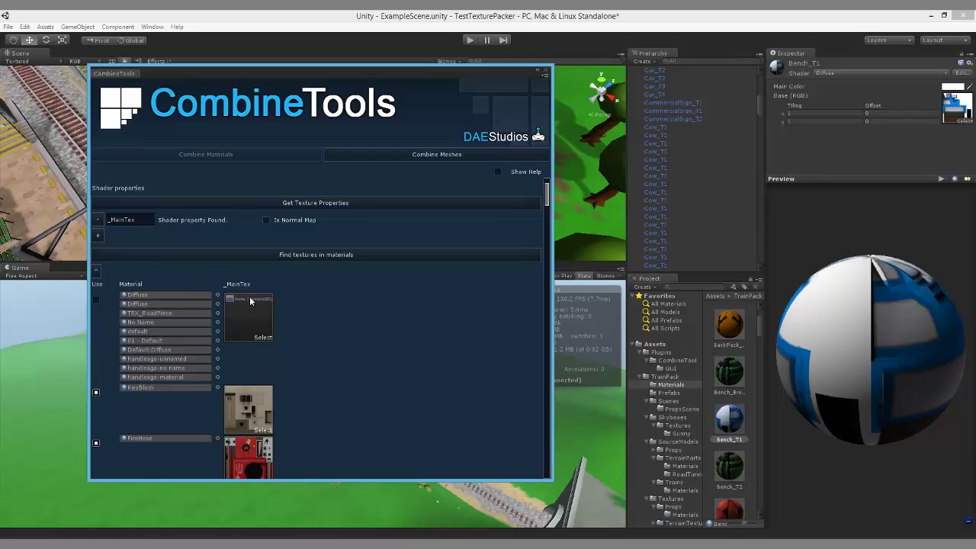
{"action": "scroll", "coordinate": [176, 333], "scroll_direction": "down", "scroll_amount": 3}
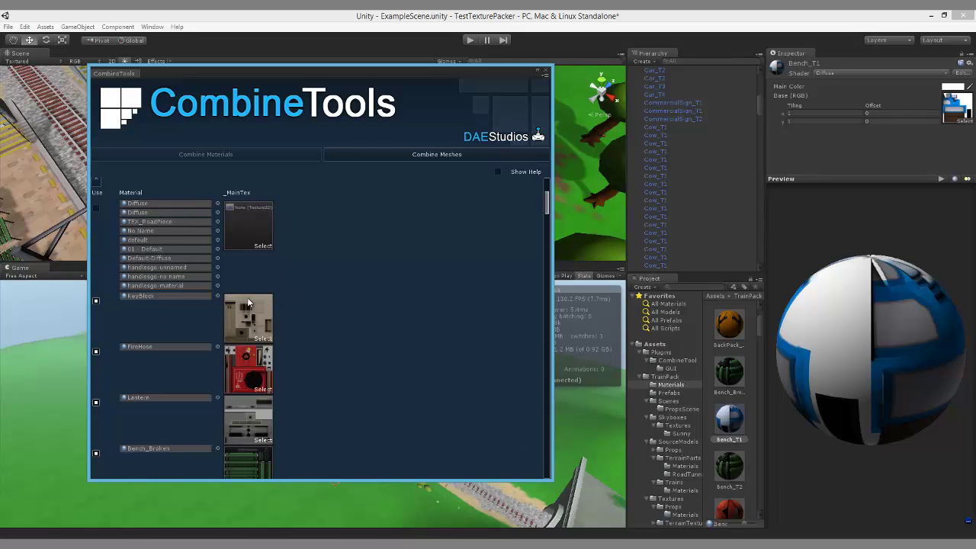
{"action": "scroll", "coordinate": [190, 311], "scroll_direction": "down", "scroll_amount": 1}
{"action": "scroll", "coordinate": [104, 291], "scroll_direction": "up", "scroll_amount": 4}
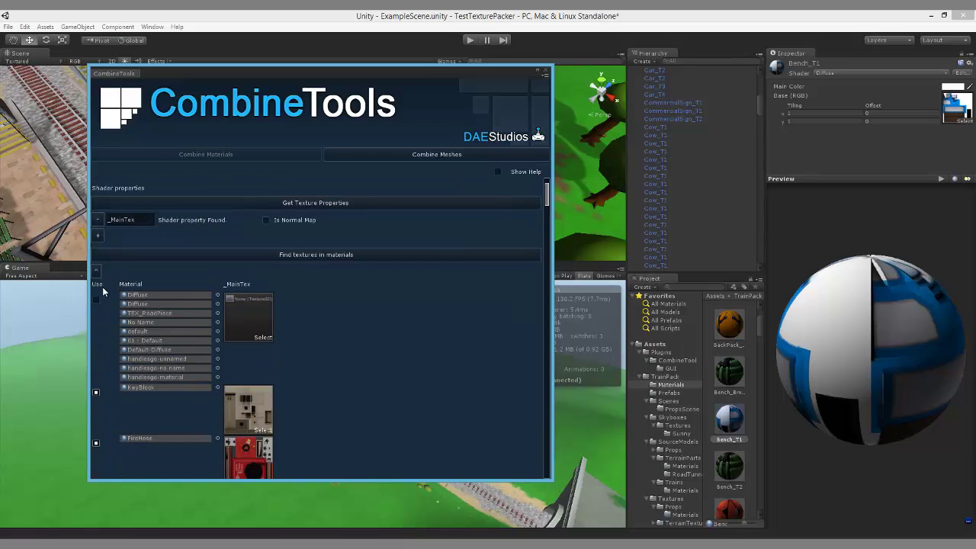
{"action": "scroll", "coordinate": [107, 299], "scroll_direction": "down", "scroll_amount": 4}
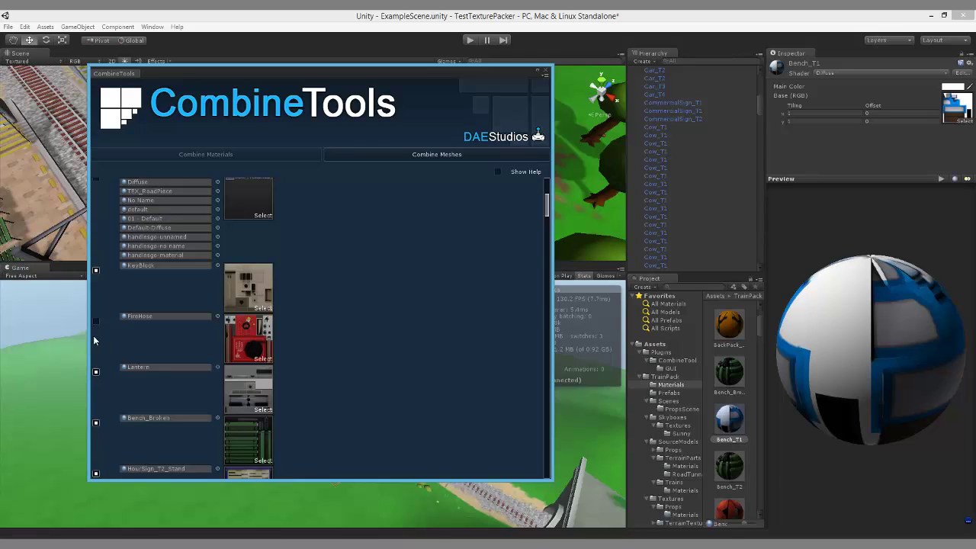
{"action": "scroll", "coordinate": [191, 334], "scroll_direction": "down", "scroll_amount": 4}
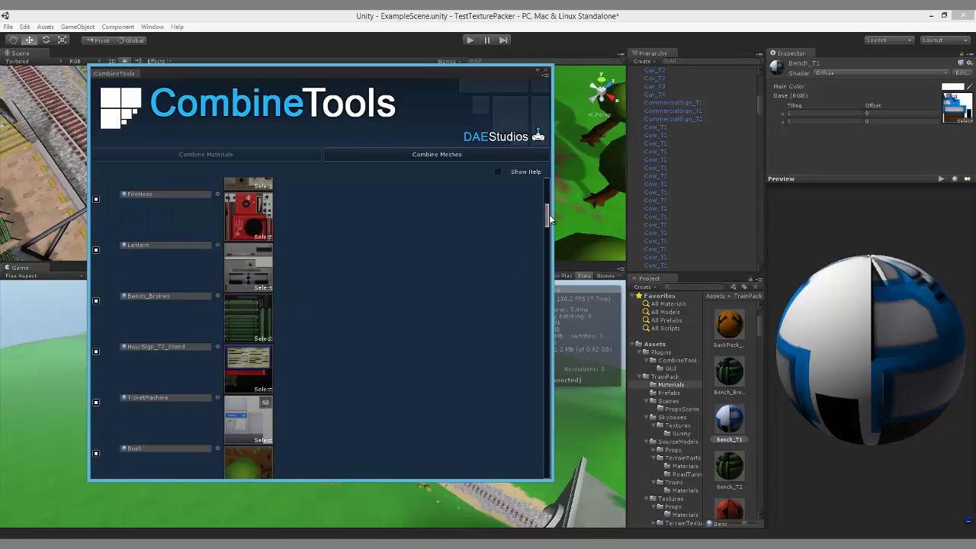
- Set the maximum atlas size to 2048 and pack the textures of the checked materials
{"action": "left_click_drag", "start_coordinate": [543, 233], "coordinate": [547, 477]}
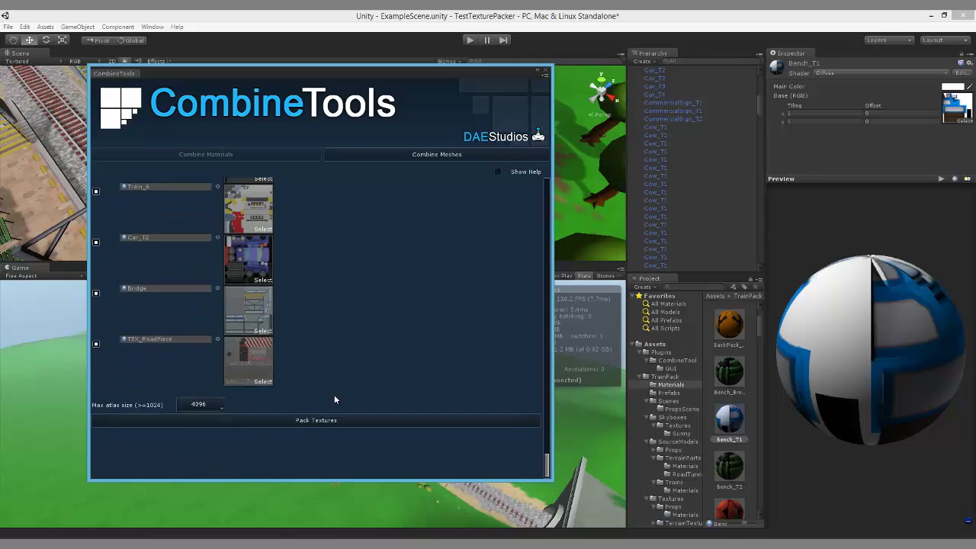
{"action": "left_click", "coordinate": [198, 404]}
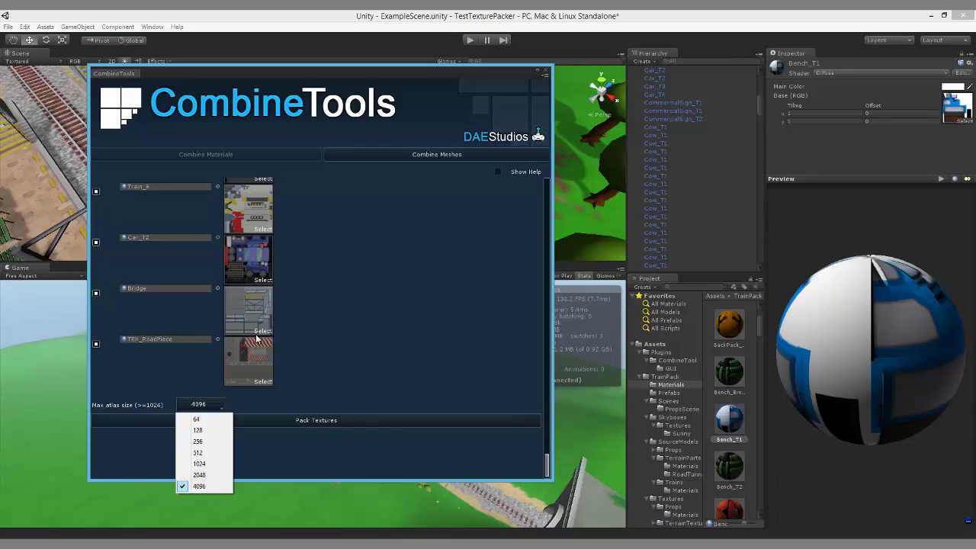
{"action": "scroll", "coordinate": [245, 274], "scroll_direction": "up", "scroll_amount": 4}
{"action": "scroll", "coordinate": [245, 274], "scroll_direction": "down", "scroll_amount": 4}
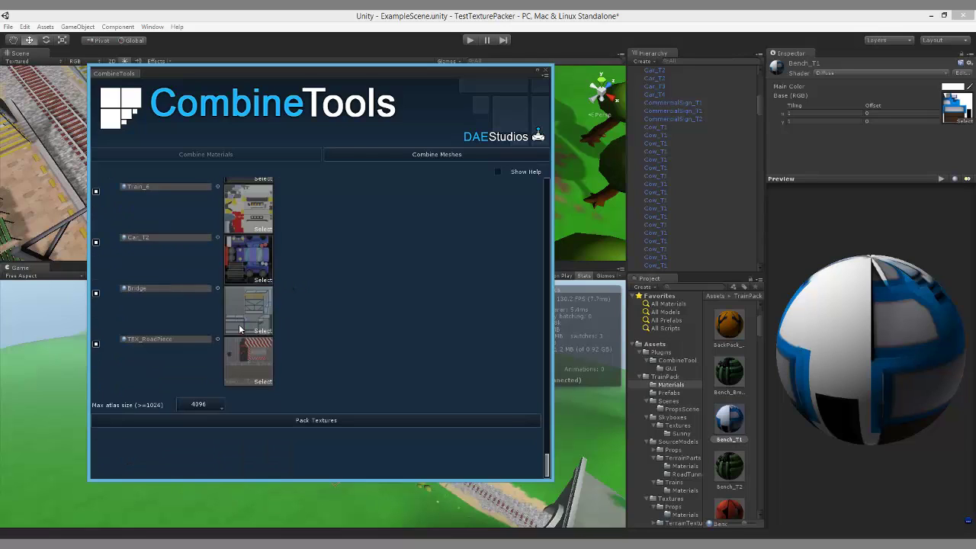
{"action": "left_click", "coordinate": [197, 404]}
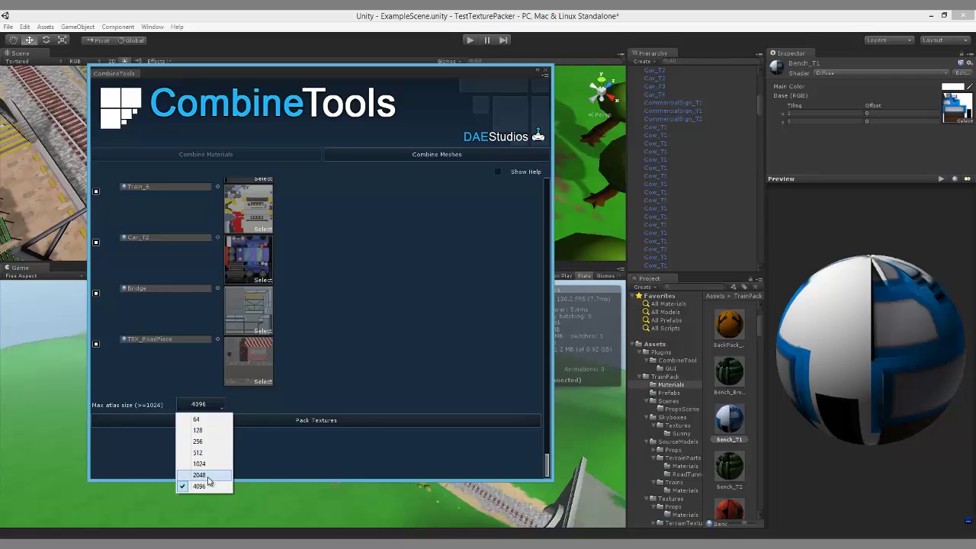
{"action": "left_click", "coordinate": [207, 476]}
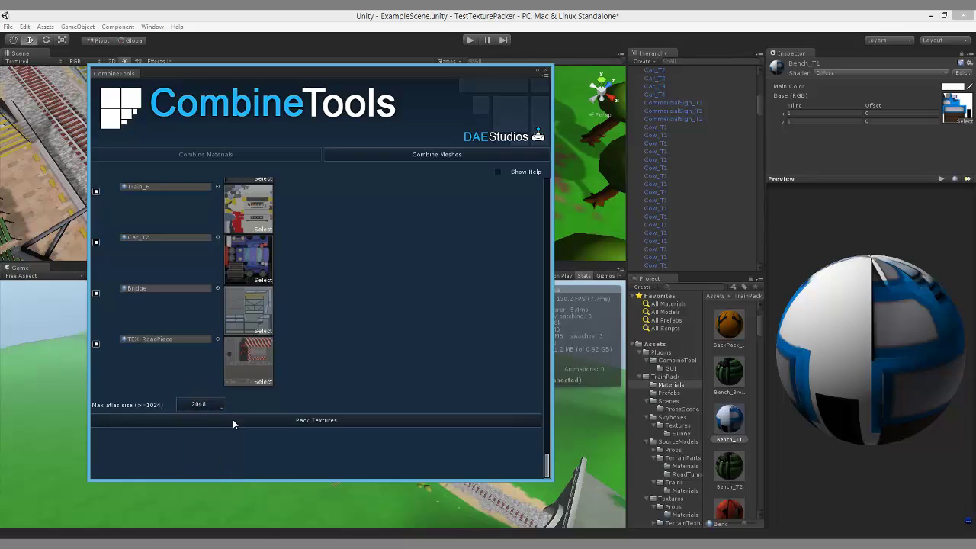
{"action": "left_click", "coordinate": [282, 422]}
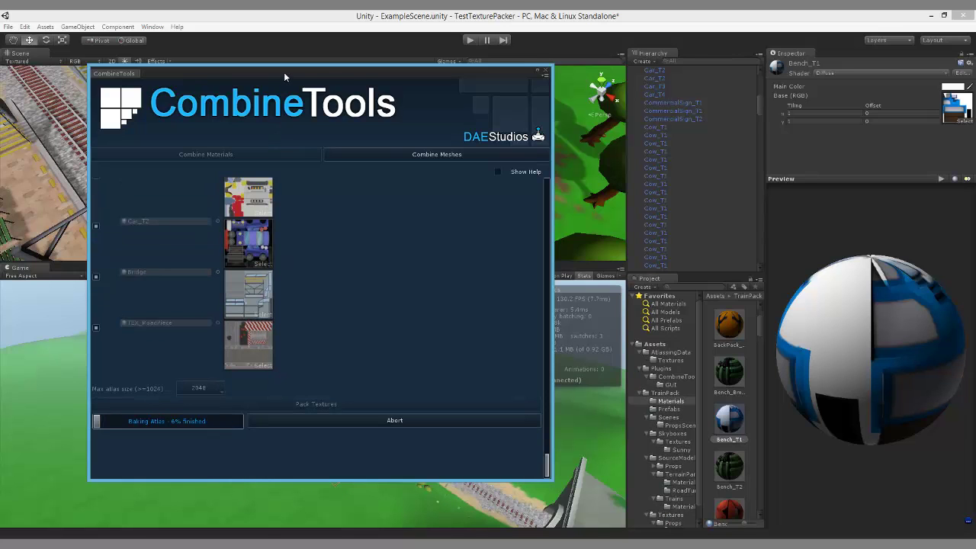
- Move the CombineTools window aside to uncover the Scene and Game views, and view the station platform during baking
{"action": "left_click_drag", "start_coordinate": [283, 77], "coordinate": [534, 93]}
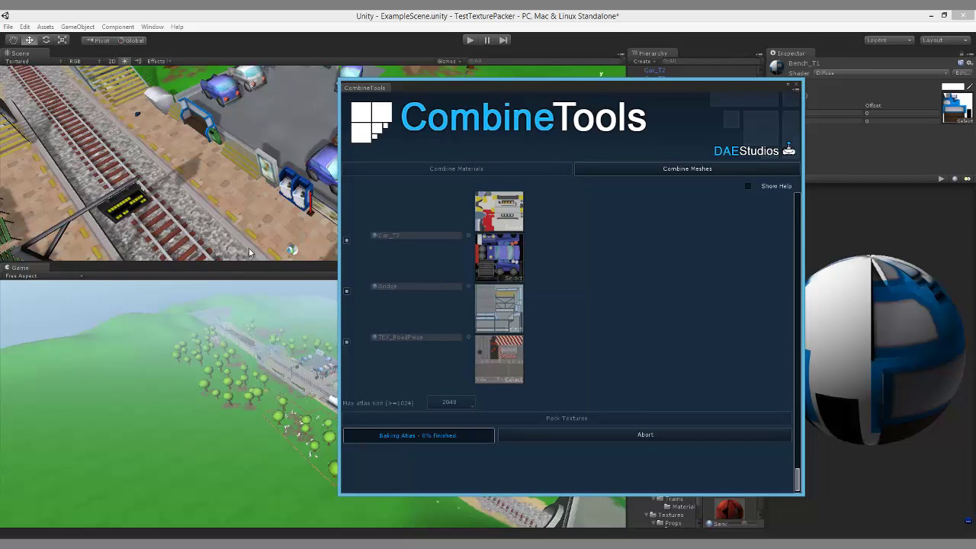
{"action": "right_click_drag", "start_coordinate": [239, 229], "coordinate": [252, 197]}
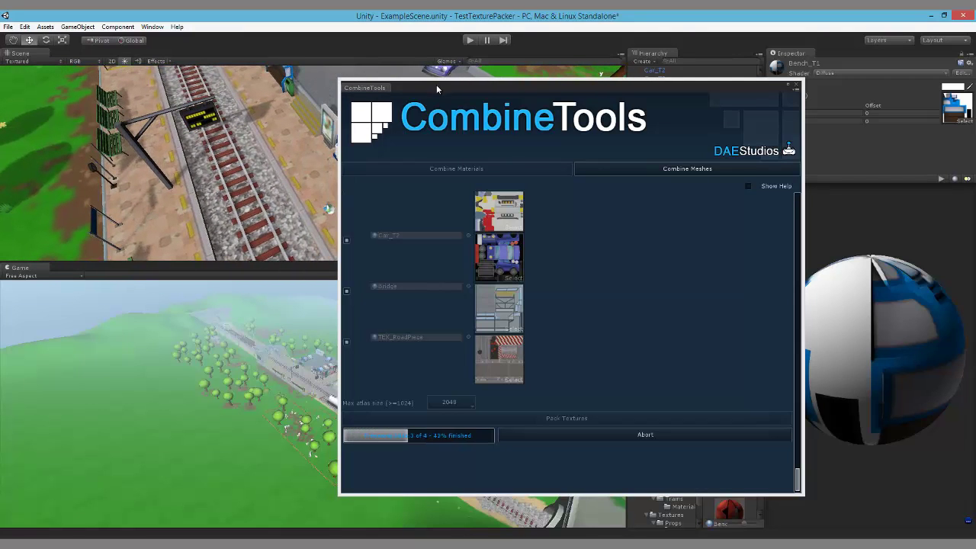
{"action": "left_click_drag", "start_coordinate": [436, 84], "coordinate": [717, 109]}
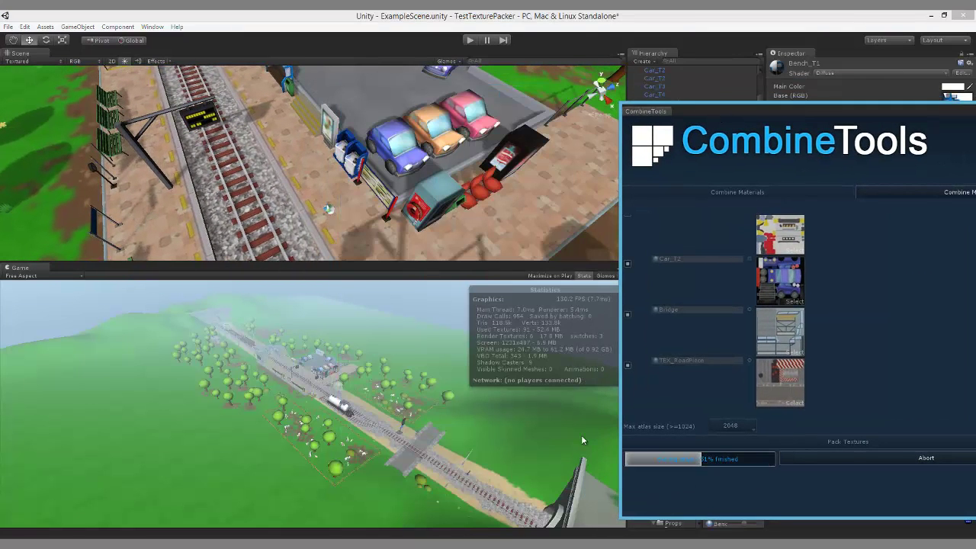
- View the parking lot while baking runs, bring the CombineTools window back into view, and inspect the packed _MainTex atlas textures
{"action": "middle_click_drag", "start_coordinate": [287, 201], "coordinate": [525, 125]}
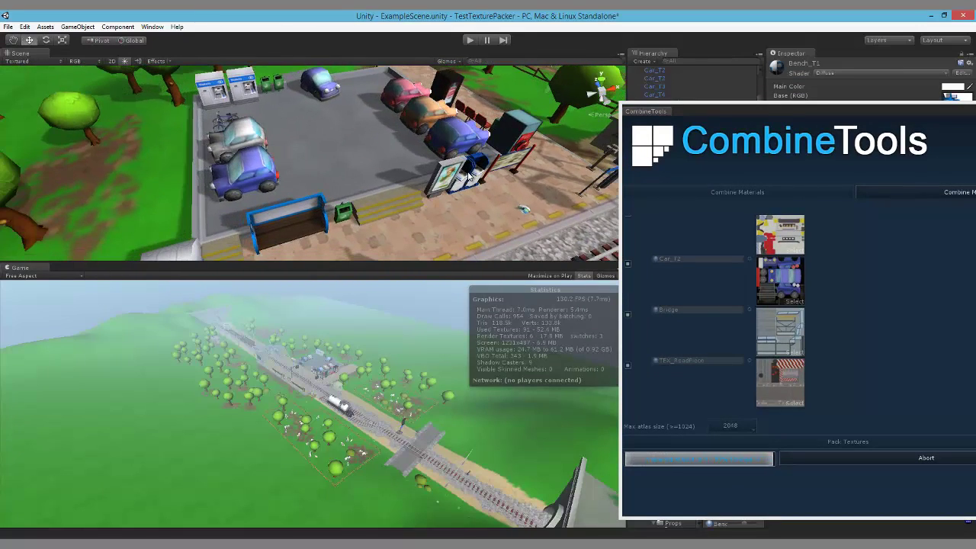
{"action": "left_click_drag", "start_coordinate": [760, 111], "coordinate": [567, 96]}
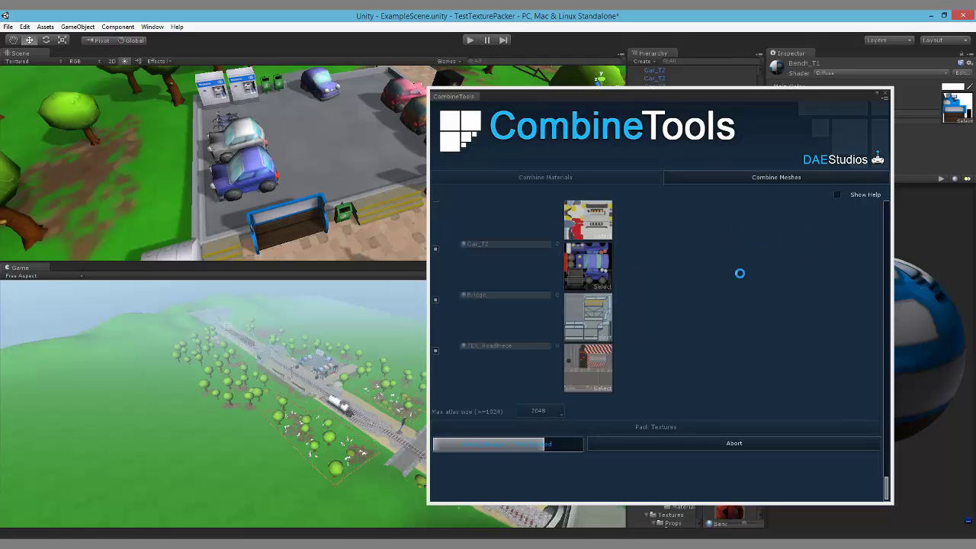
{"action": "scroll", "coordinate": [729, 269], "scroll_direction": "down", "scroll_amount": 5}
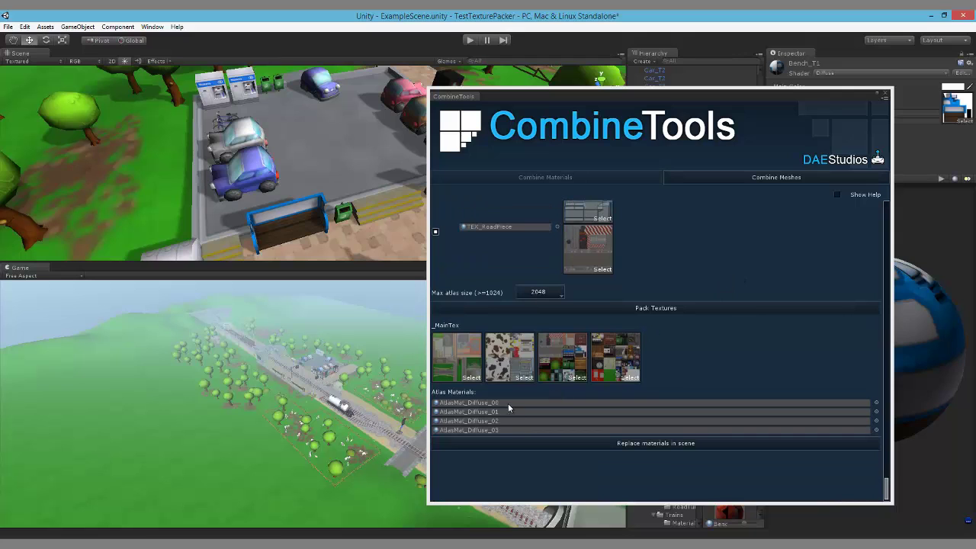
{"action": "left_click_drag", "start_coordinate": [582, 121], "coordinate": [356, 148]}
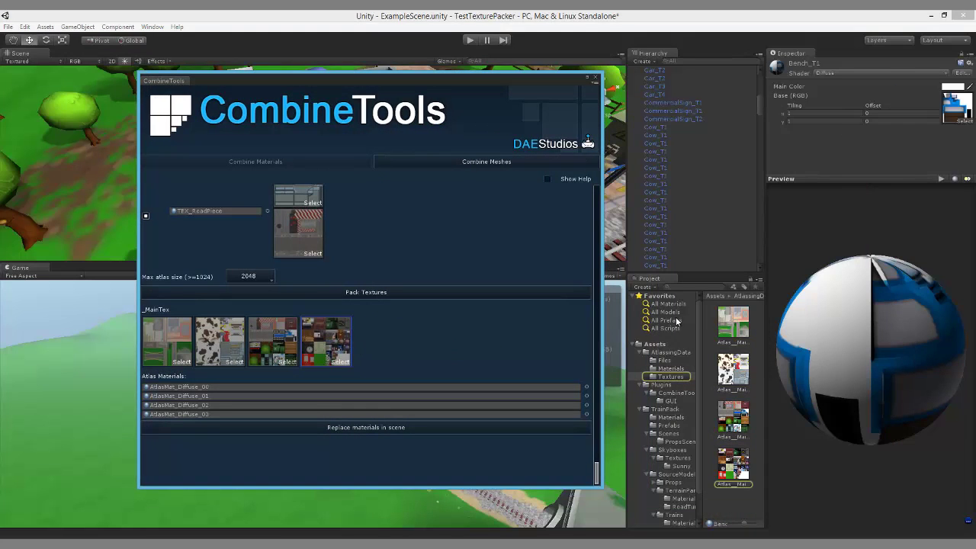
{"action": "left_click", "coordinate": [730, 323]}
{"action": "left_click", "coordinate": [734, 367]}
{"action": "left_click", "coordinate": [746, 339]}
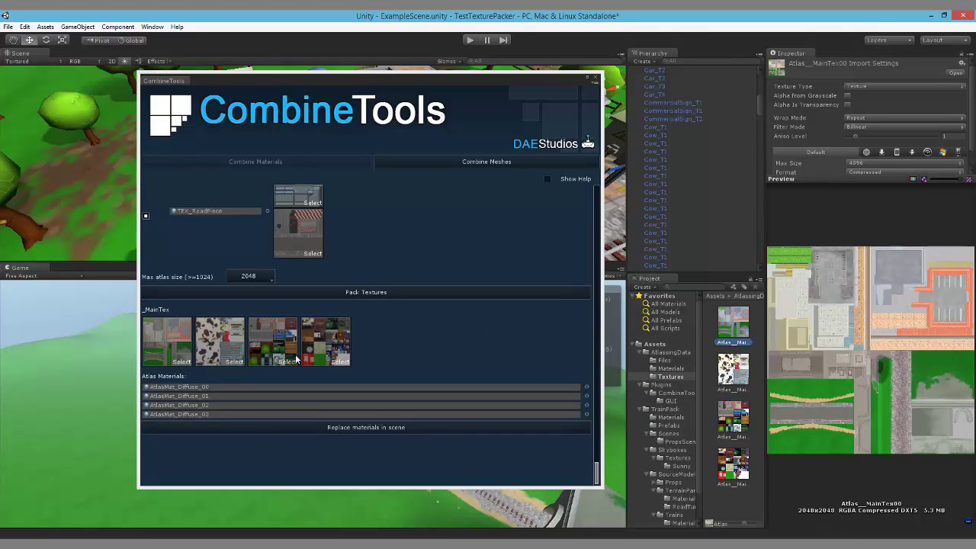
- Locate each of the atlas materials, AtlasMat_Diffuse_00 to AtlasMat_Diffuse_03, in the project's Materials folder
{"action": "left_click", "coordinate": [205, 388]}
{"action": "left_click", "coordinate": [206, 397]}
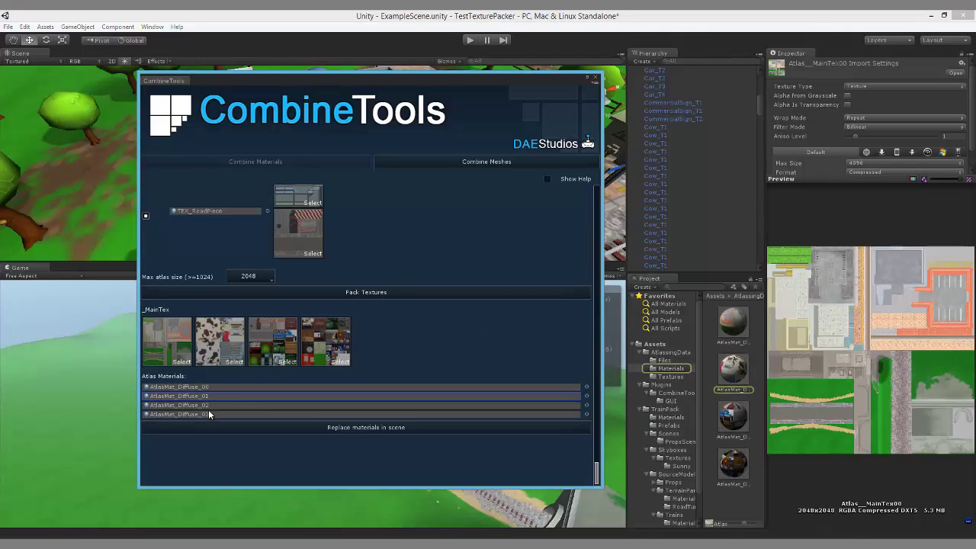
{"action": "left_click", "coordinate": [206, 413]}
{"action": "left_click", "coordinate": [206, 408]}
{"action": "left_click", "coordinate": [210, 387]}
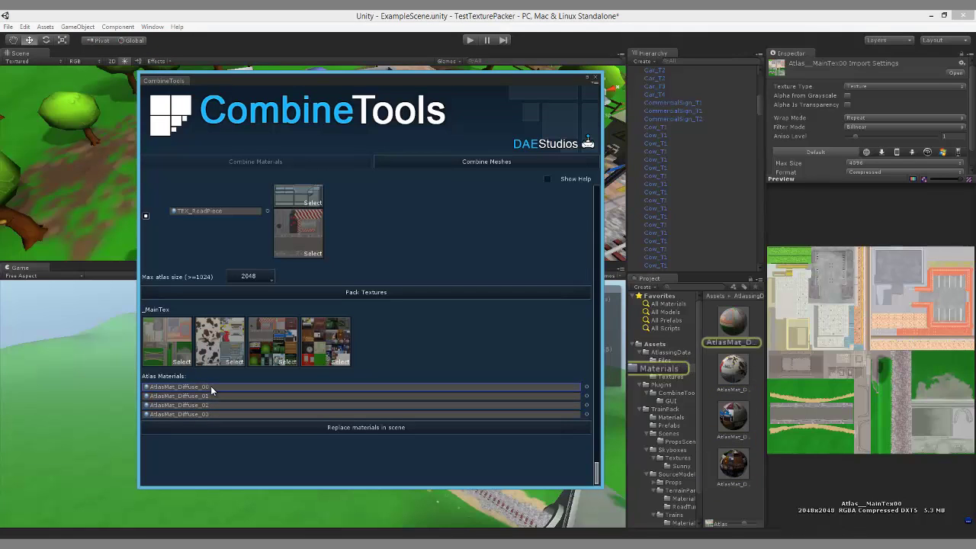
{"action": "left_click", "coordinate": [209, 396]}
{"action": "left_click", "coordinate": [209, 405]}
{"action": "left_click", "coordinate": [211, 413]}
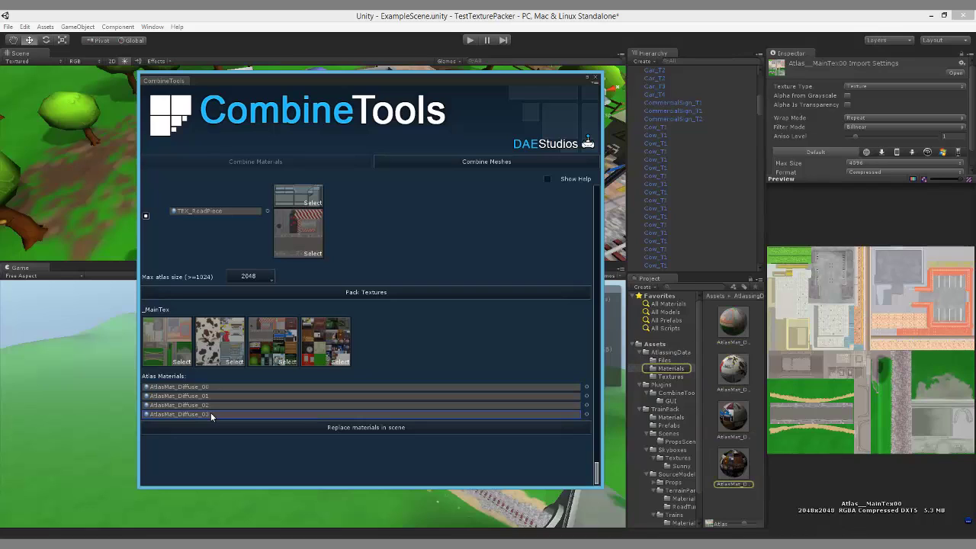
- Set the maximum atlas size to 4096 and pack the textures again
{"action": "left_click", "coordinate": [242, 278]}
{"action": "left_click", "coordinate": [242, 351]}
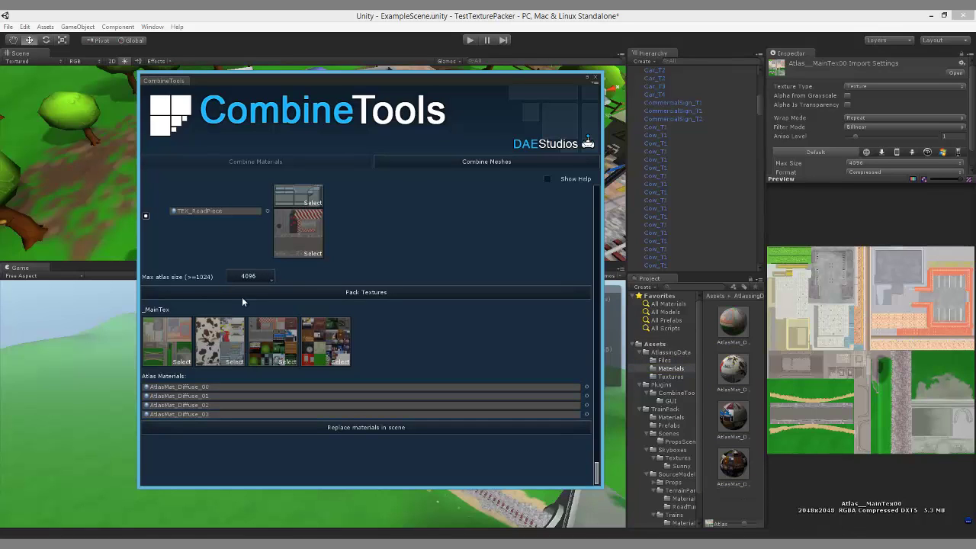
{"action": "left_click", "coordinate": [362, 294]}
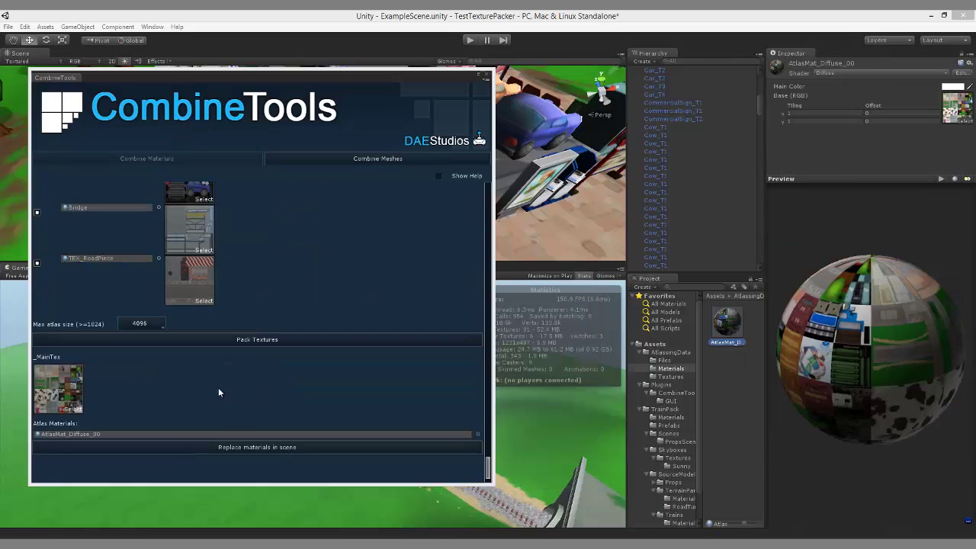
- Inspect the single 4096 _MainTex atlas texture and its material AtlasMat_Diffuse_00
{"action": "left_click", "coordinate": [111, 388]}
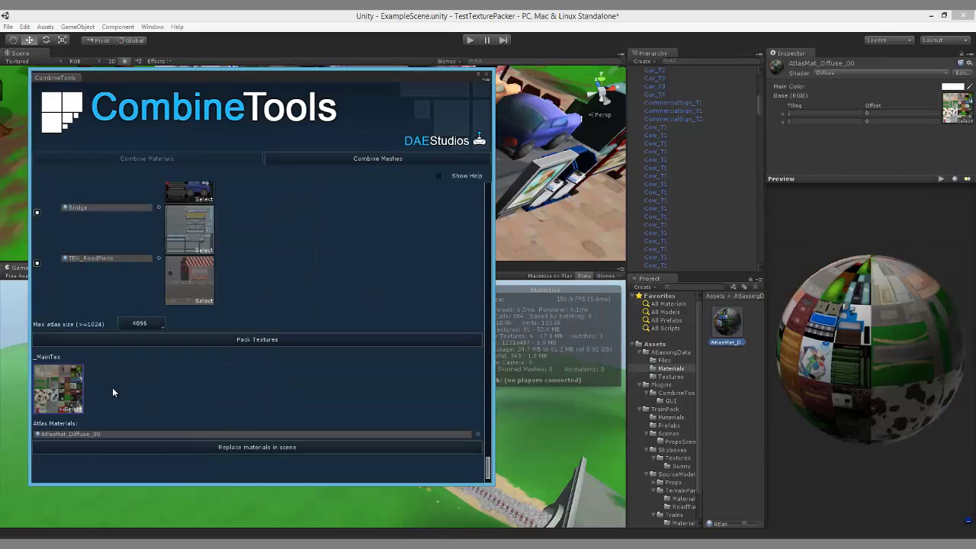
{"action": "left_click", "coordinate": [73, 392]}
{"action": "left_click", "coordinate": [731, 322]}
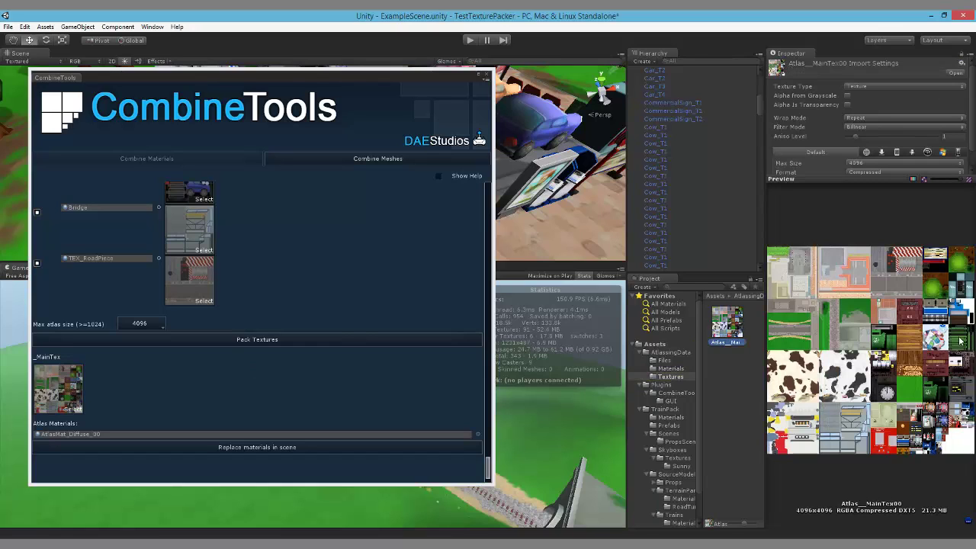
{"action": "left_click", "coordinate": [154, 434]}
{"action": "left_click", "coordinate": [726, 322]}
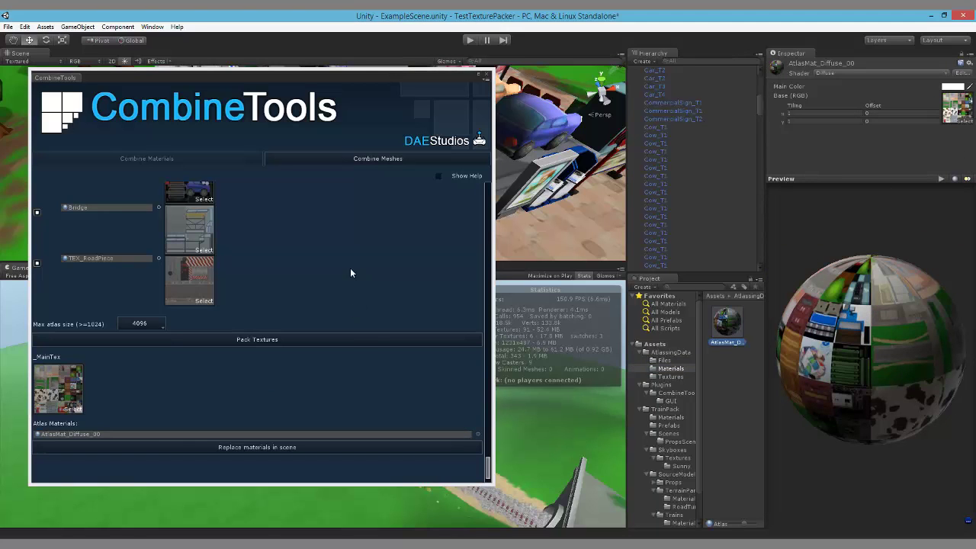
- Check the material of the blue car beside the commercial sign, and locate the _MainTex atlas texture in the project
{"action": "left_click_drag", "start_coordinate": [398, 77], "coordinate": [371, 181]}
{"action": "left_click", "coordinate": [520, 140]}
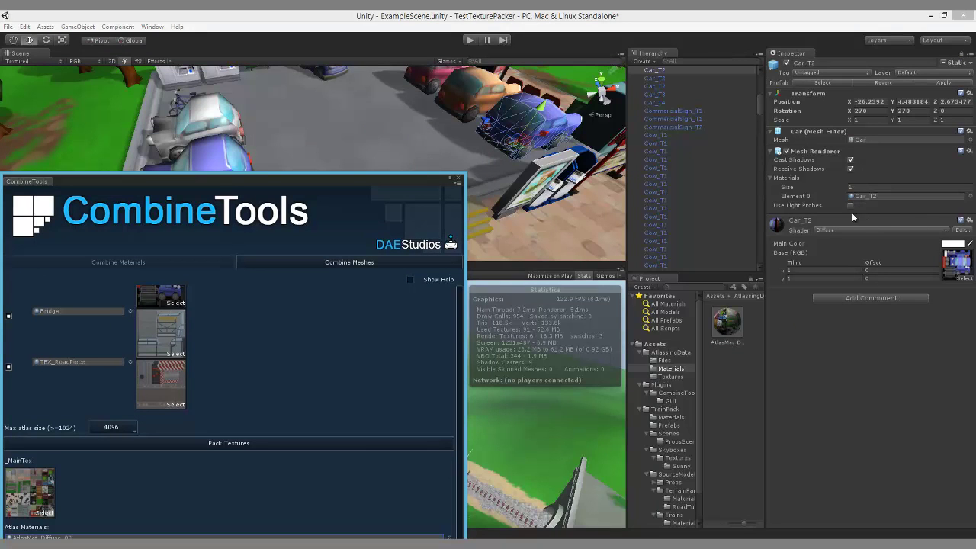
{"action": "left_click_drag", "start_coordinate": [329, 174], "coordinate": [347, 96]}
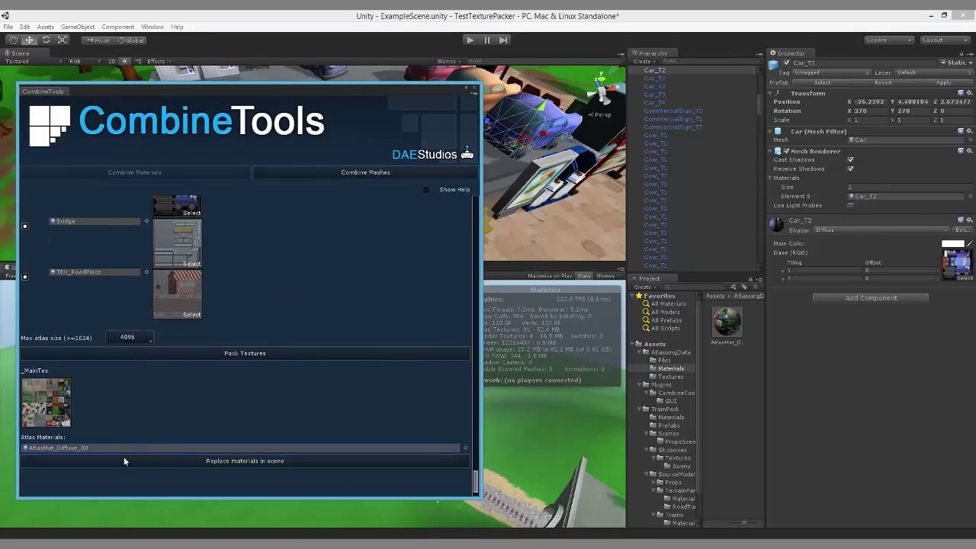
{"action": "left_click", "coordinate": [46, 404]}
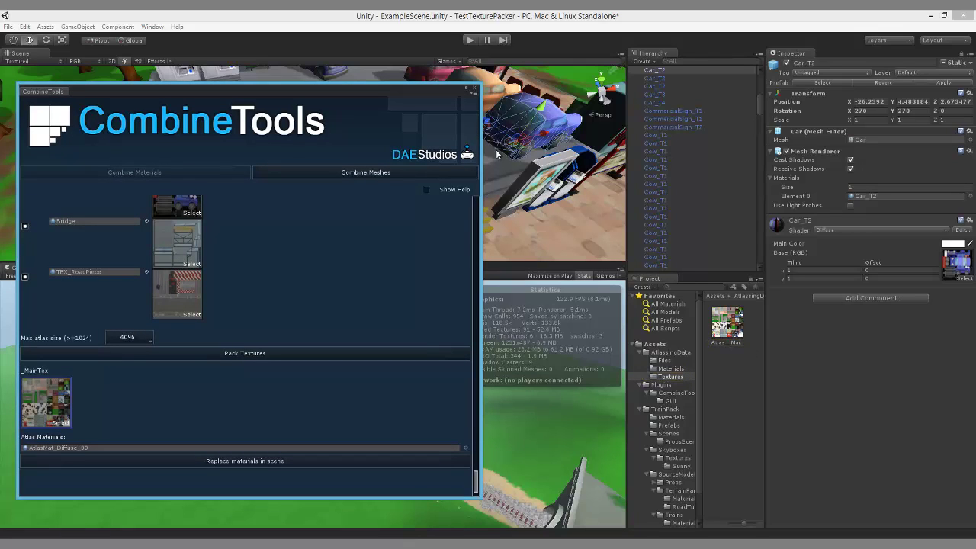
{"action": "left_click", "coordinate": [49, 405]}
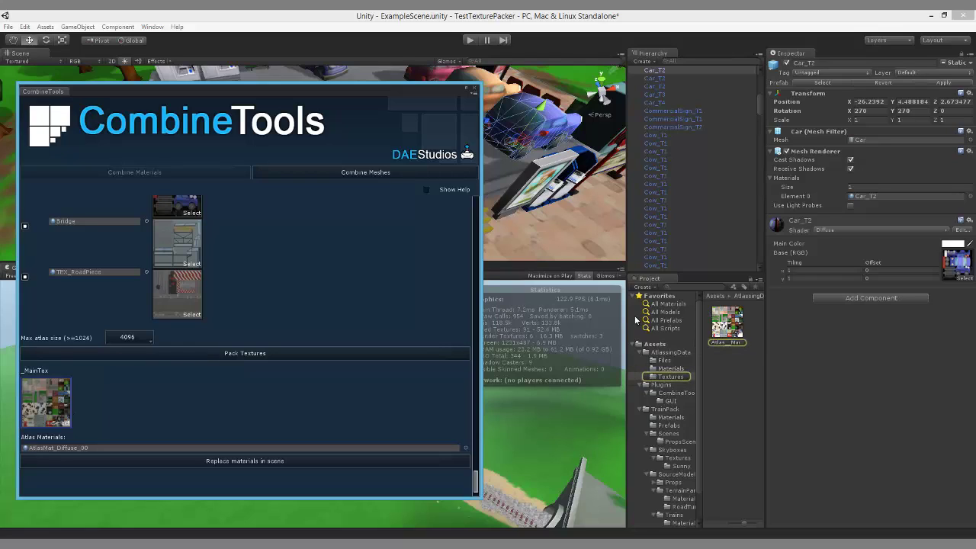
- Replace the materials in the scene with the atlas material, and uncover the replaced blue car beside the commercial sign
{"action": "left_click", "coordinate": [221, 462]}
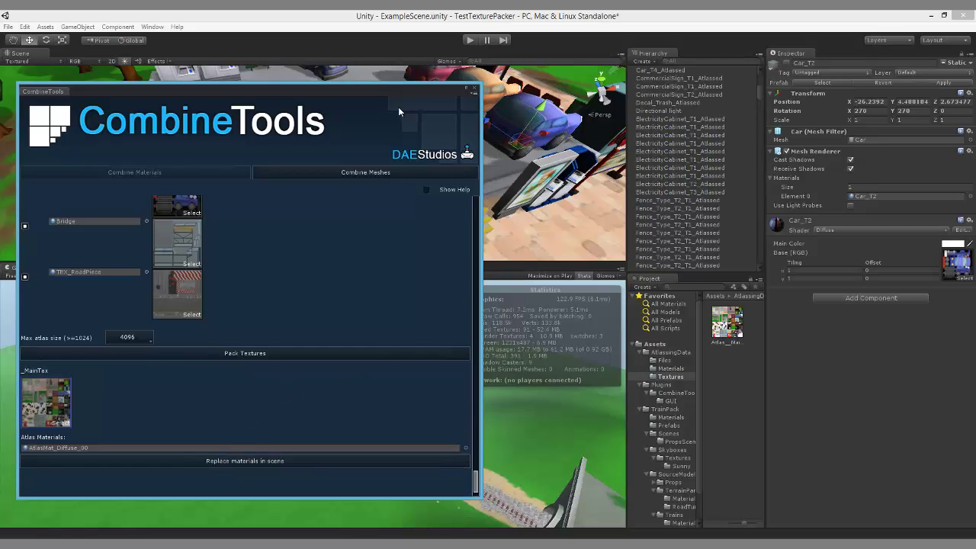
{"action": "left_click_drag", "start_coordinate": [467, 92], "coordinate": [390, 138]}
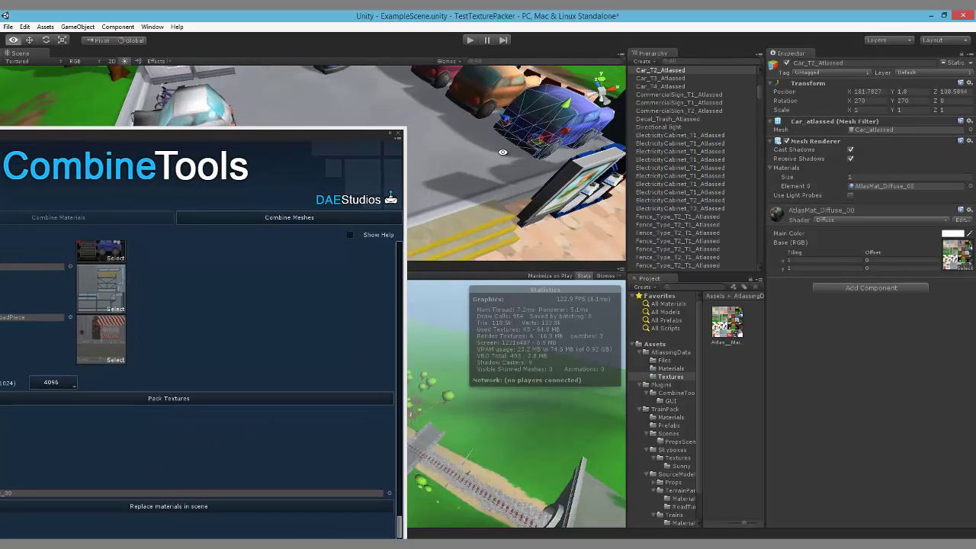
{"action": "left_click_drag", "start_coordinate": [503, 176], "coordinate": [458, 153], "text": "alt"}
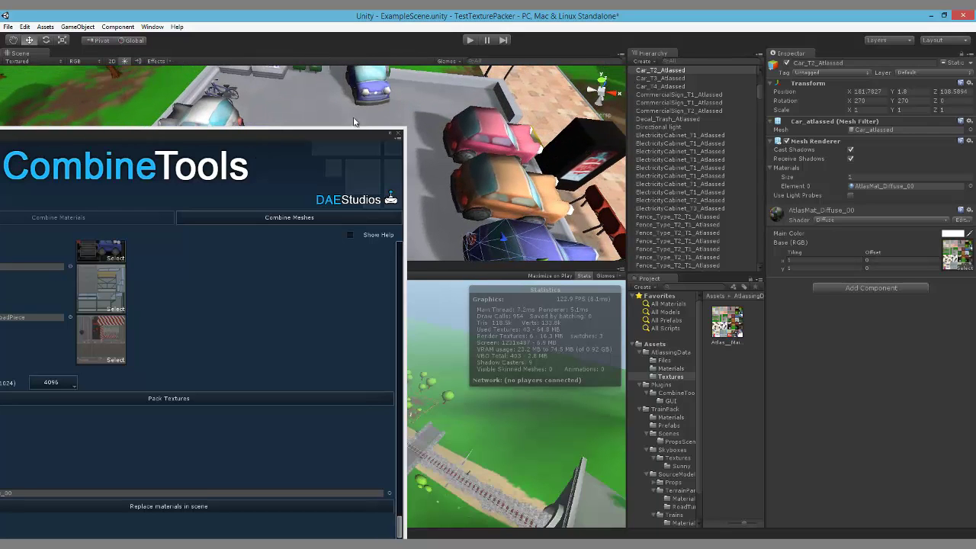
- Examine the blue and orange atlassed cars up close, checking their meshes and shared atlas material
{"action": "left_click_drag", "start_coordinate": [326, 152], "coordinate": [253, 280]}
{"action": "scroll", "coordinate": [736, 107], "scroll_direction": "up", "scroll_amount": 10}
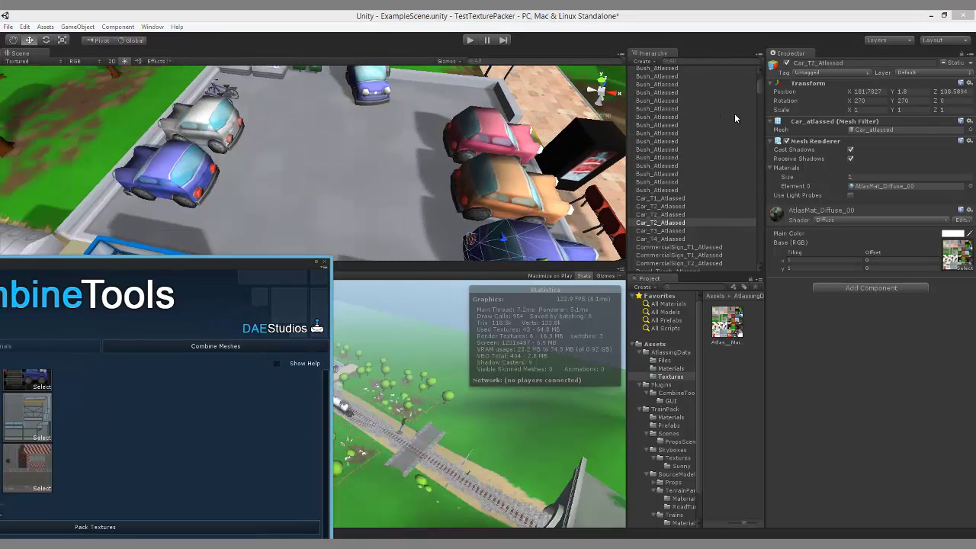
{"action": "key", "text": "f"}
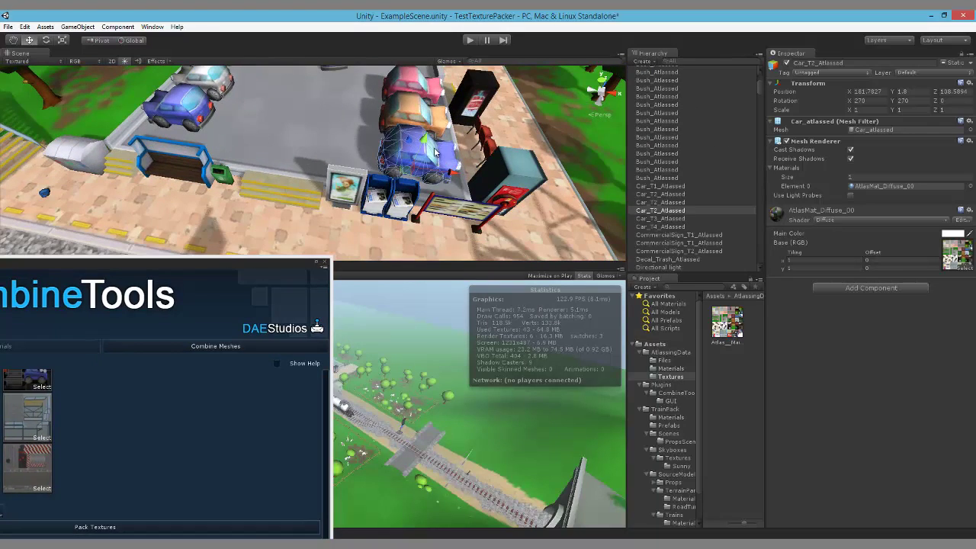
{"action": "middle_click_drag", "start_coordinate": [452, 155], "coordinate": [374, 160]}
{"action": "scroll", "coordinate": [408, 159], "scroll_direction": "up", "scroll_amount": 3}
{"action": "left_click_drag", "start_coordinate": [413, 161], "coordinate": [353, 119], "text": "alt"}
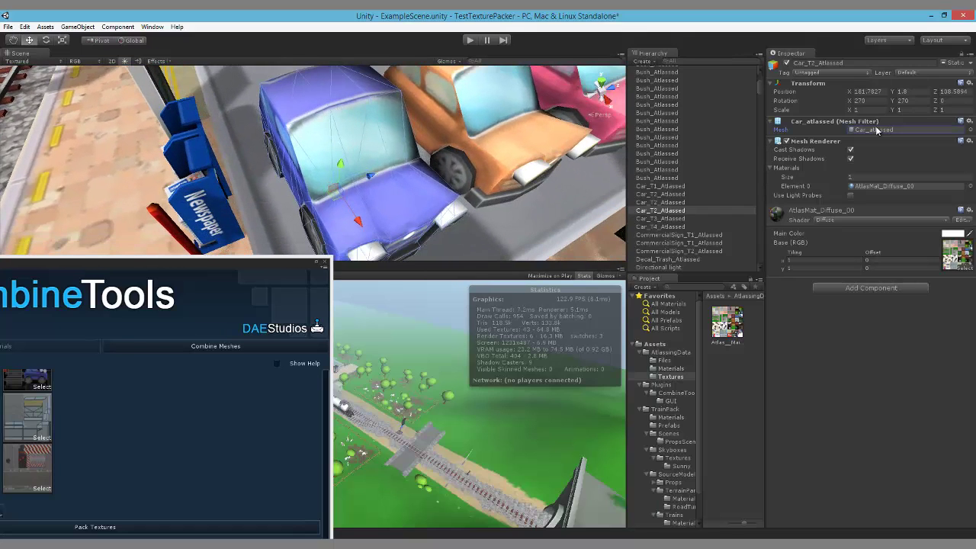
{"action": "left_click", "coordinate": [956, 251]}
{"action": "left_click", "coordinate": [436, 145]}
{"action": "key", "text": "f"}
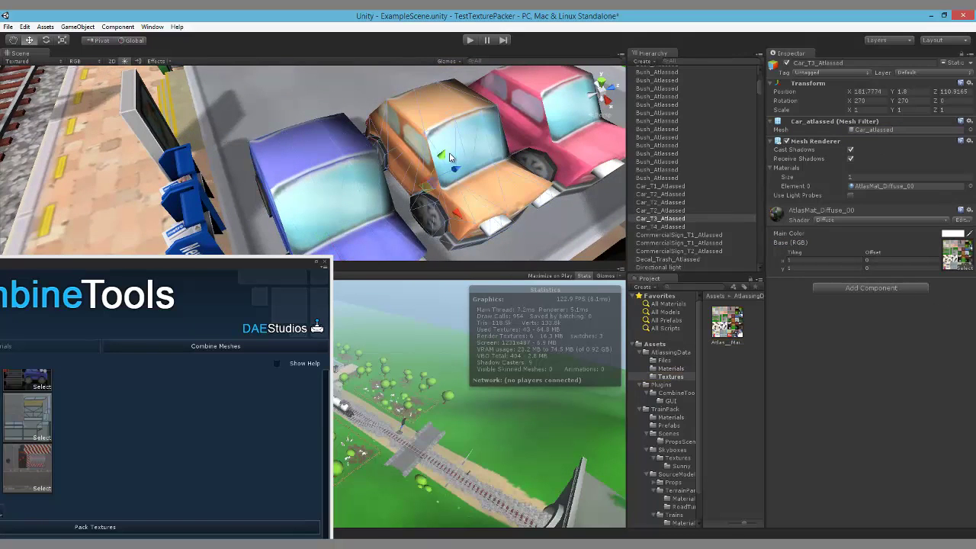
{"action": "left_click_drag", "start_coordinate": [410, 146], "coordinate": [371, 139], "text": "alt"}
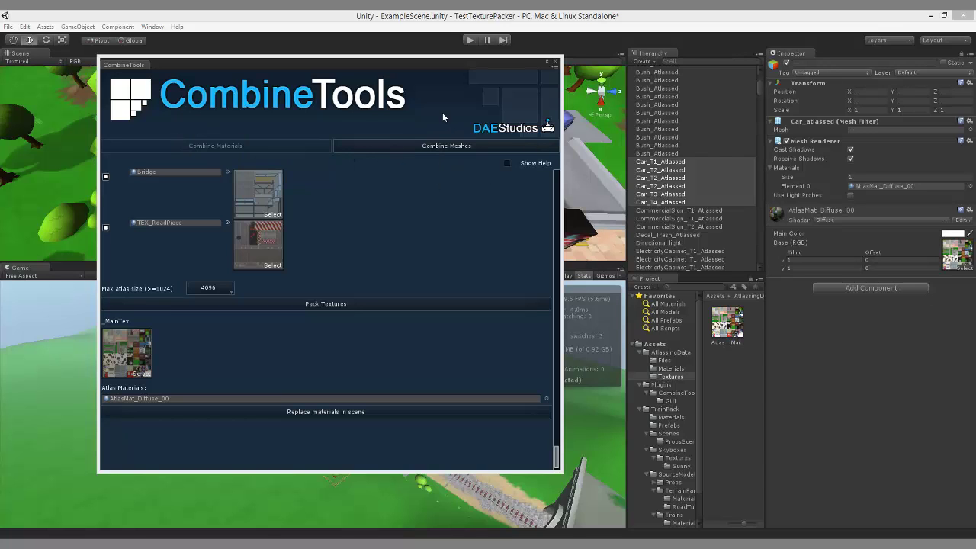
- Switch CombineTools to combining meshes and move its window aside to uncover the parked cars
{"action": "left_click", "coordinate": [420, 146]}
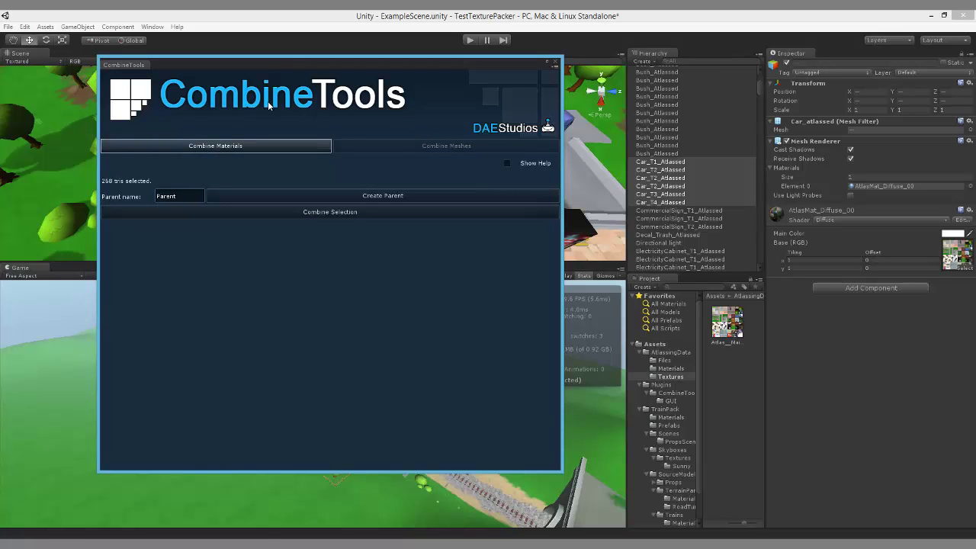
{"action": "left_click_drag", "start_coordinate": [281, 66], "coordinate": [212, 128]}
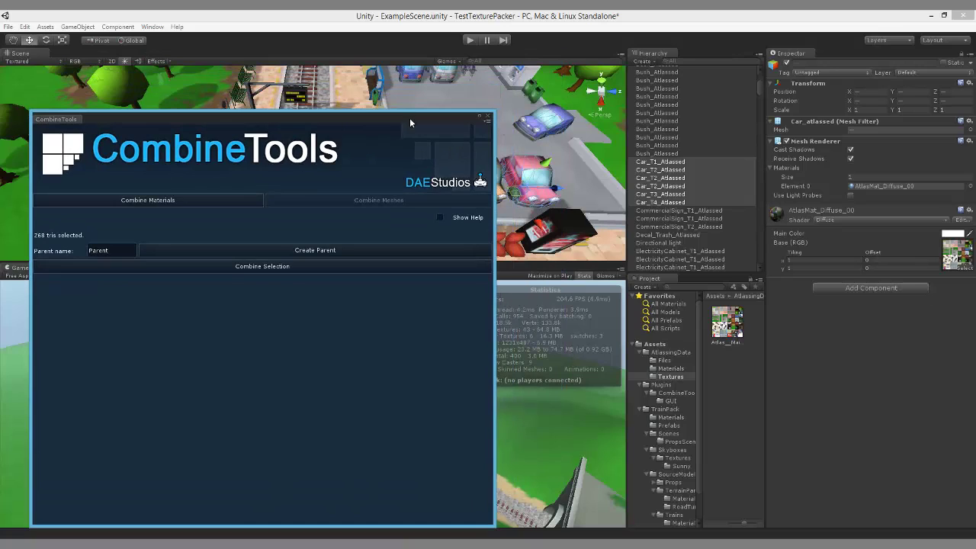
{"action": "left_click_drag", "start_coordinate": [410, 122], "coordinate": [345, 127]}
- Select all six atlassed cars in the parking lot
{"action": "left_click", "coordinate": [480, 178]}
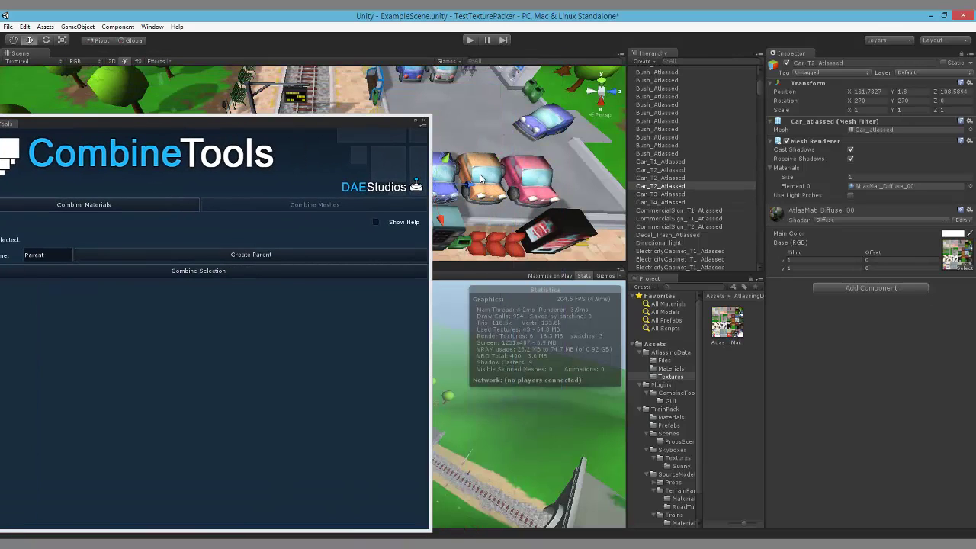
{"action": "left_click", "coordinate": [454, 181], "text": "shift"}
{"action": "left_click", "coordinate": [530, 174], "text": "shift"}
{"action": "left_click", "coordinate": [543, 124], "text": "shift"}
{"action": "left_click_drag", "start_coordinate": [543, 123], "coordinate": [443, 95], "text": "alt"}
{"action": "left_click", "coordinate": [438, 91], "text": "shift"}
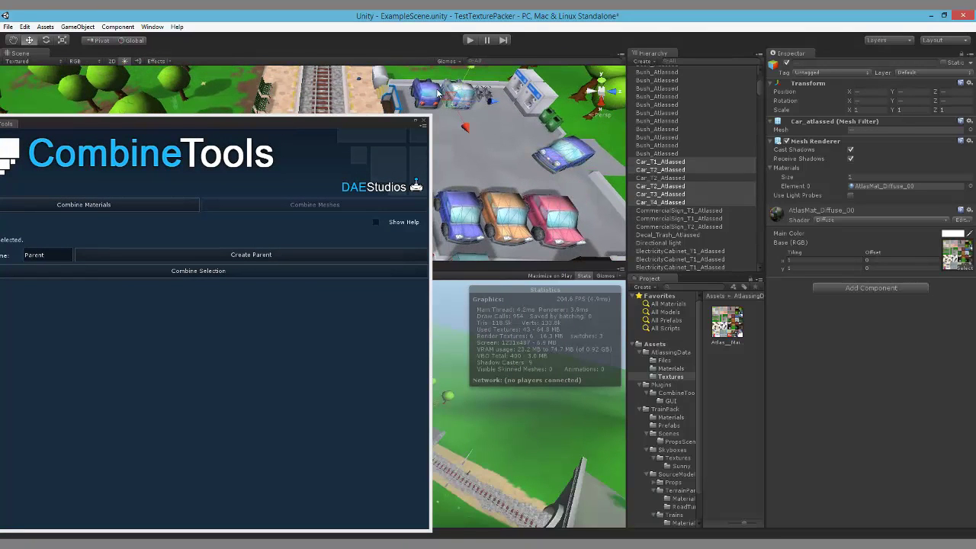
{"action": "left_click", "coordinate": [432, 96], "text": "shift"}
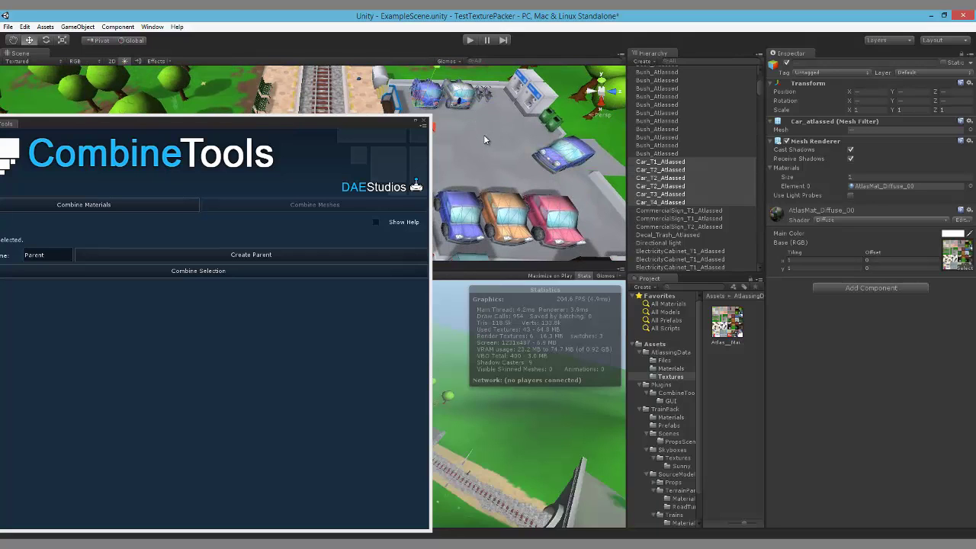
- Look over the selected cars and the Game view's rendering statistics, and bring the mesh combining options back into full view
{"action": "left_click_drag", "start_coordinate": [483, 134], "coordinate": [581, 145], "text": "alt"}
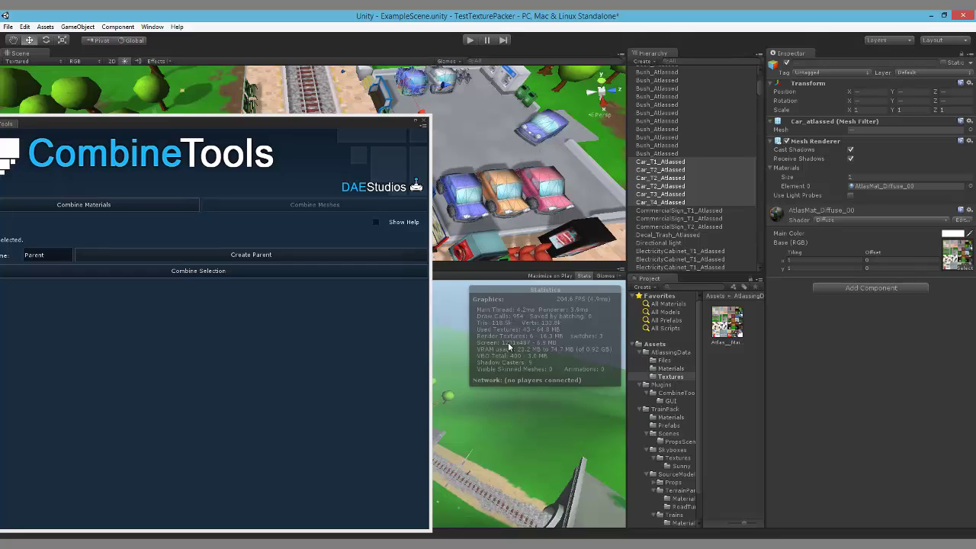
{"action": "middle_click_drag", "start_coordinate": [515, 191], "coordinate": [554, 168]}
{"action": "right_click_drag", "start_coordinate": [555, 168], "coordinate": [469, 132]}
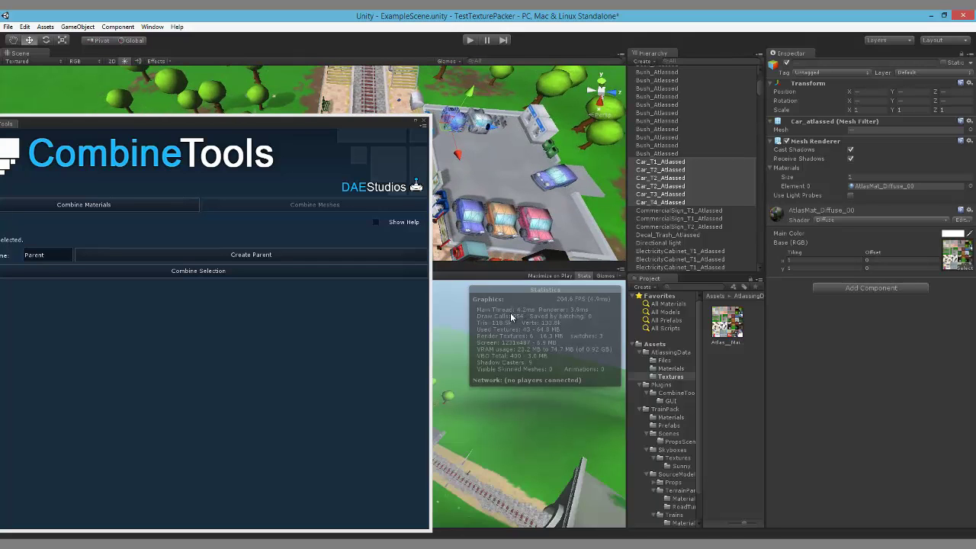
{"action": "right_click_drag", "start_coordinate": [503, 221], "coordinate": [468, 156]}
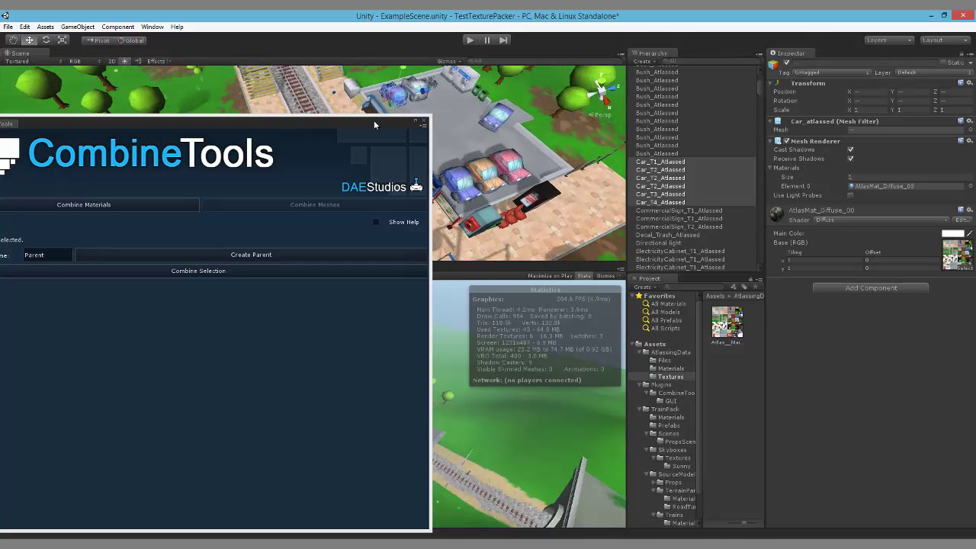
{"action": "left_click_drag", "start_coordinate": [373, 120], "coordinate": [343, 84]}
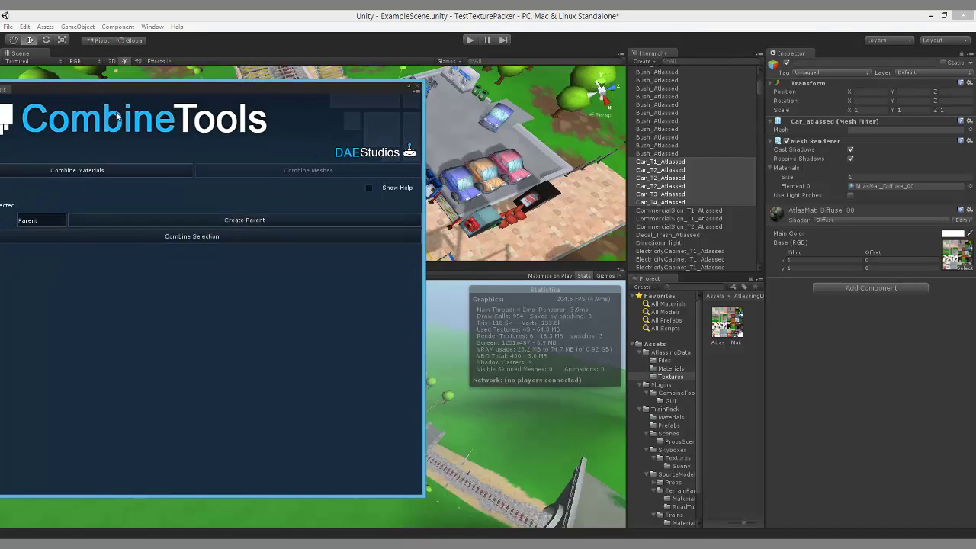
{"action": "left_click_drag", "start_coordinate": [128, 90], "coordinate": [190, 84]}
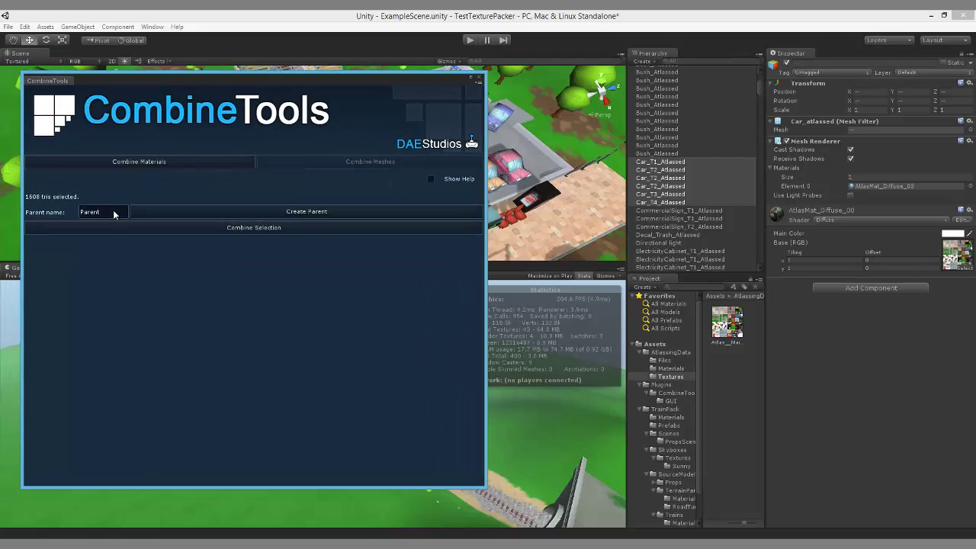
- Group the six selected cars under a new parent object named Cars with CombineTools
{"action": "left_click_drag", "start_coordinate": [117, 214], "coordinate": [78, 209]}
{"action": "type", "text": "Cars"}
{"action": "left_click_drag", "start_coordinate": [415, 76], "coordinate": [369, 65]}
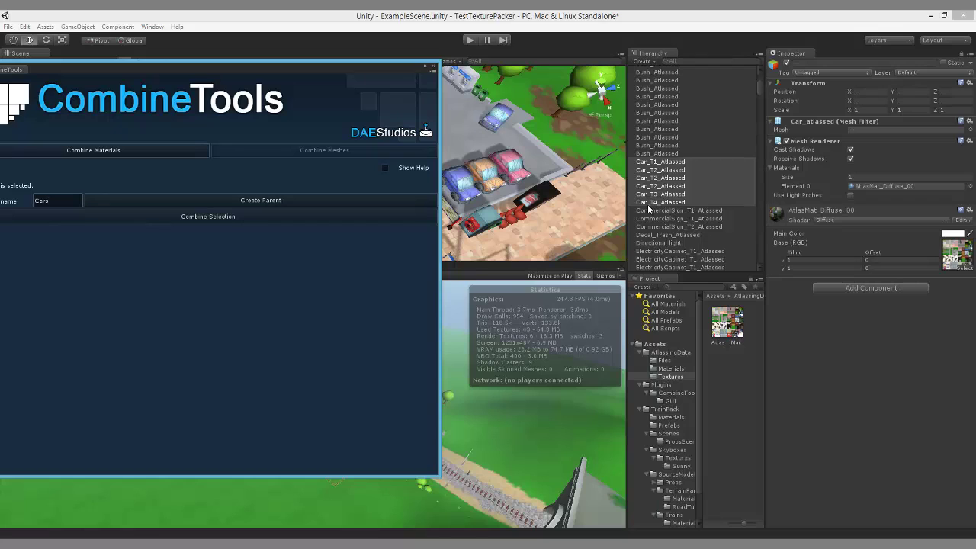
{"action": "left_click_drag", "start_coordinate": [96, 57], "coordinate": [175, 71]}
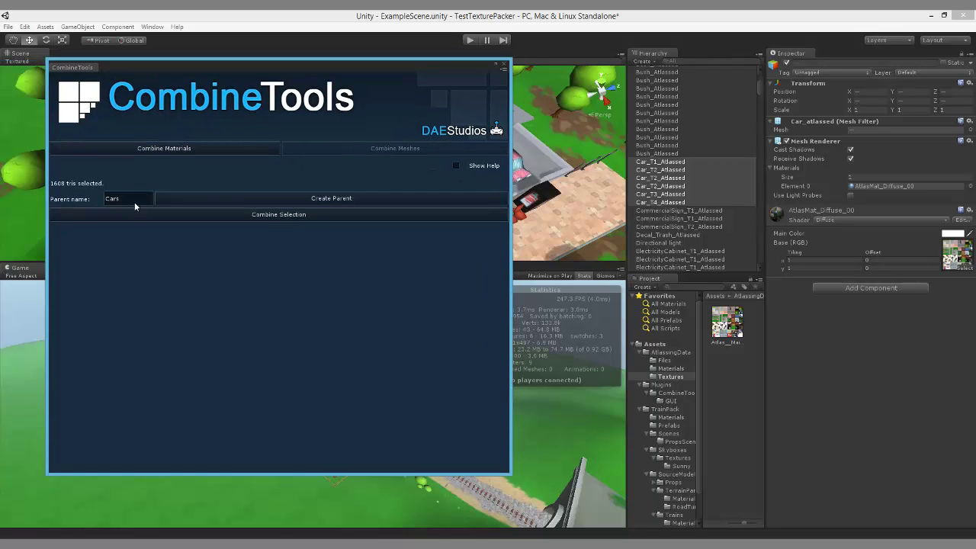
{"action": "left_click", "coordinate": [239, 197]}
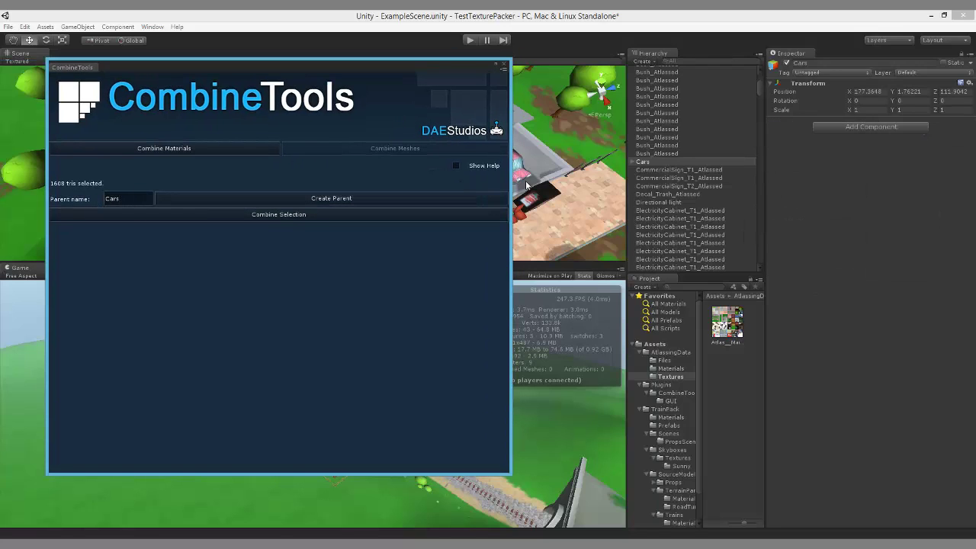
- Check the car objects inside the Cars parent, combine the group's meshes, and move the CombineTools window off the parking lot
{"action": "left_click", "coordinate": [633, 162]}
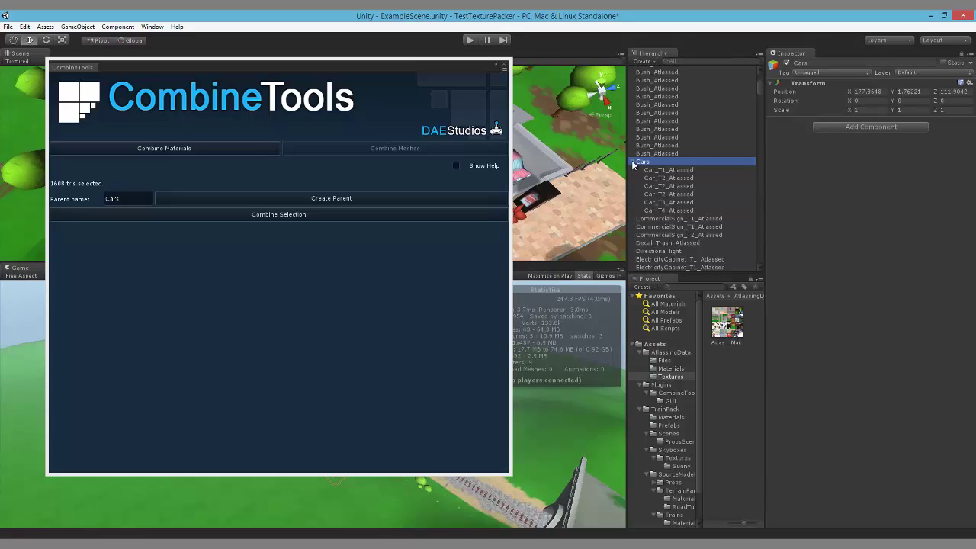
{"action": "left_click", "coordinate": [632, 164]}
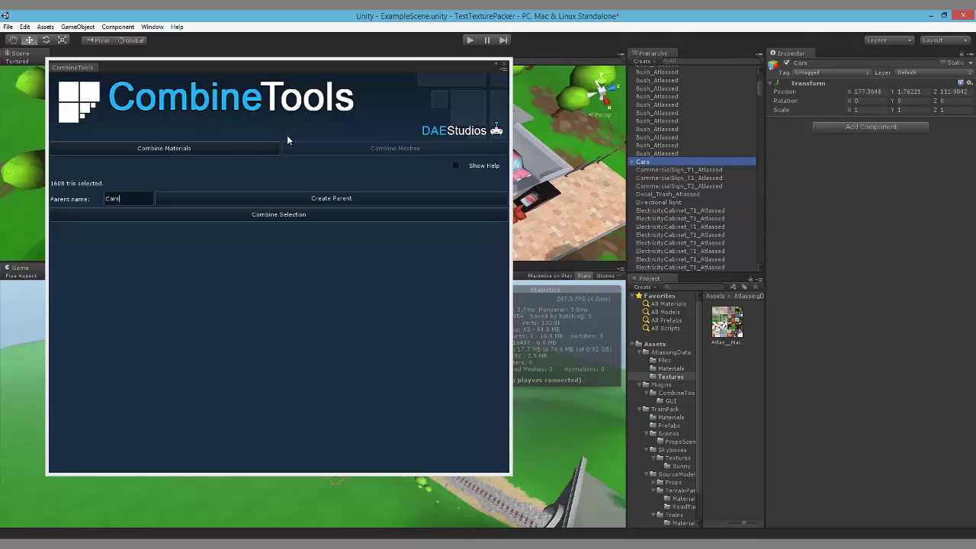
{"action": "left_click", "coordinate": [632, 163]}
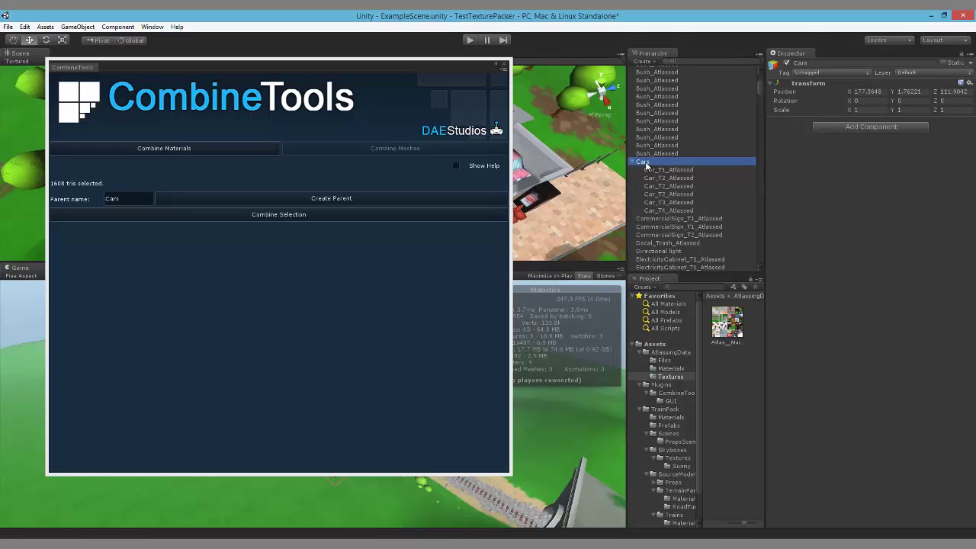
{"action": "left_click", "coordinate": [235, 214]}
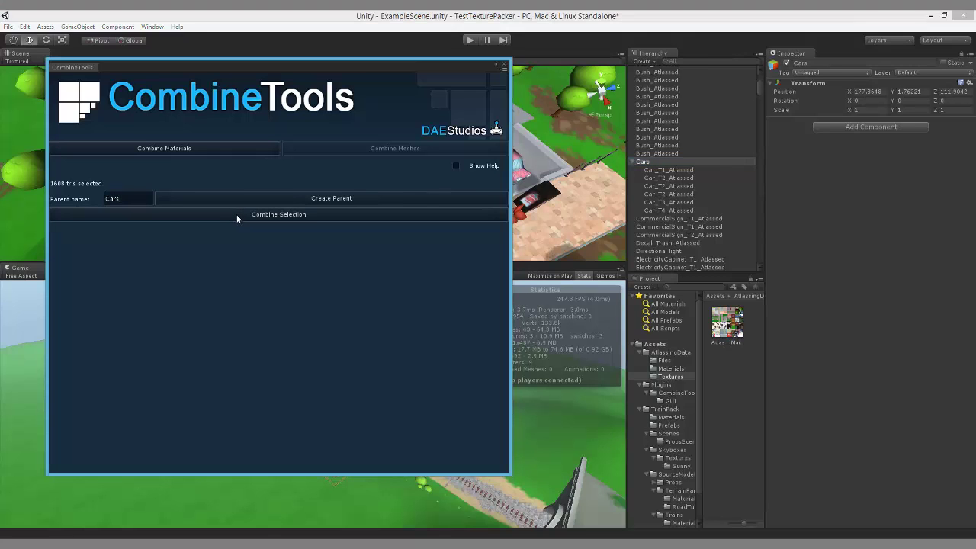
{"action": "left_click_drag", "start_coordinate": [356, 71], "coordinate": [246, 142]}
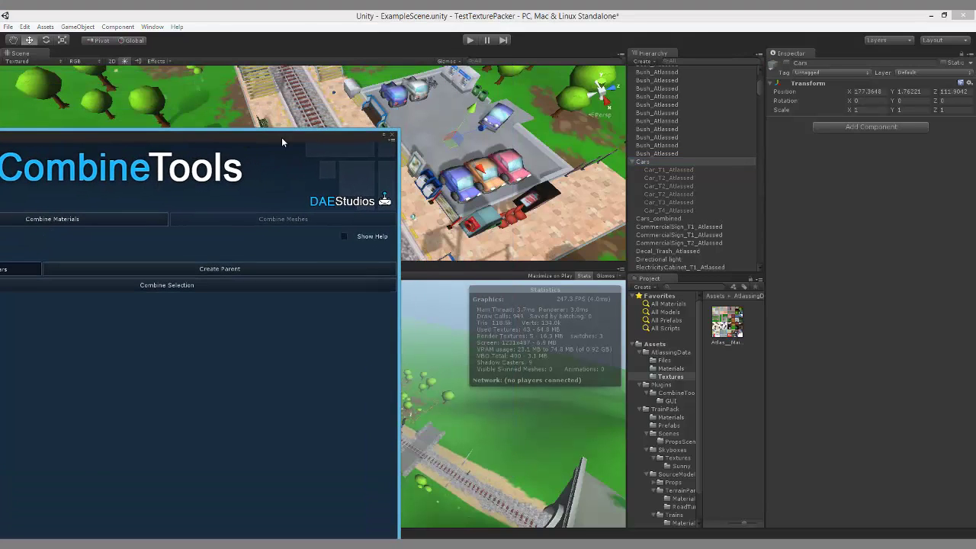
- Inspect the combined car object in the parking lot, checking its mesh, its atlas material and the original Cars group in the hierarchy
{"action": "scroll", "coordinate": [469, 143], "scroll_direction": "up", "scroll_amount": 5}
{"action": "middle_click_drag", "start_coordinate": [460, 165], "coordinate": [472, 181]}
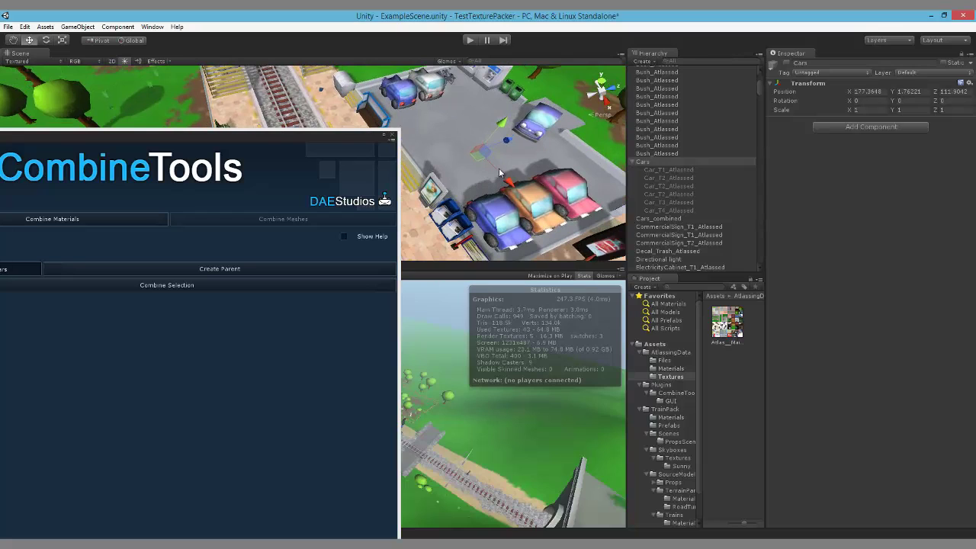
{"action": "left_click", "coordinate": [525, 121]}
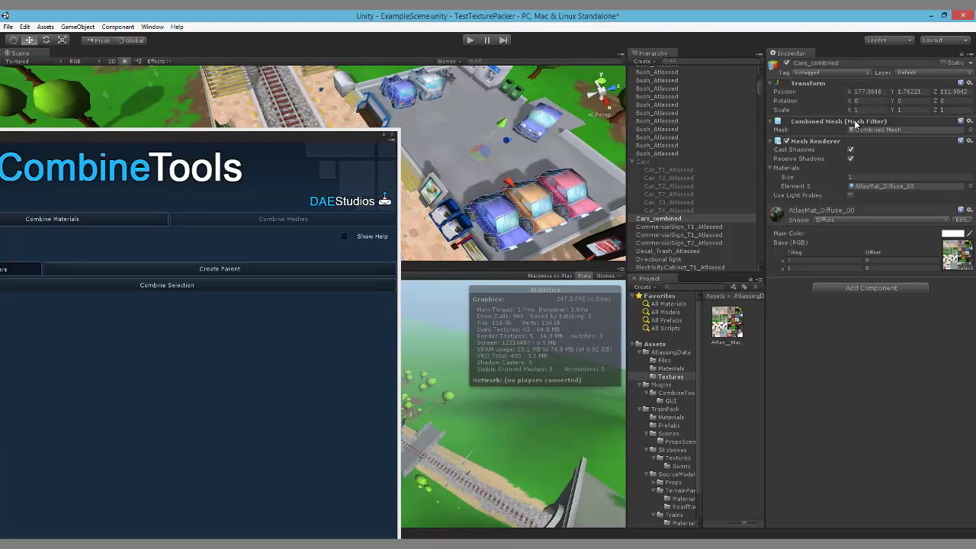
{"action": "left_click_drag", "start_coordinate": [522, 119], "coordinate": [515, 159], "text": "alt"}
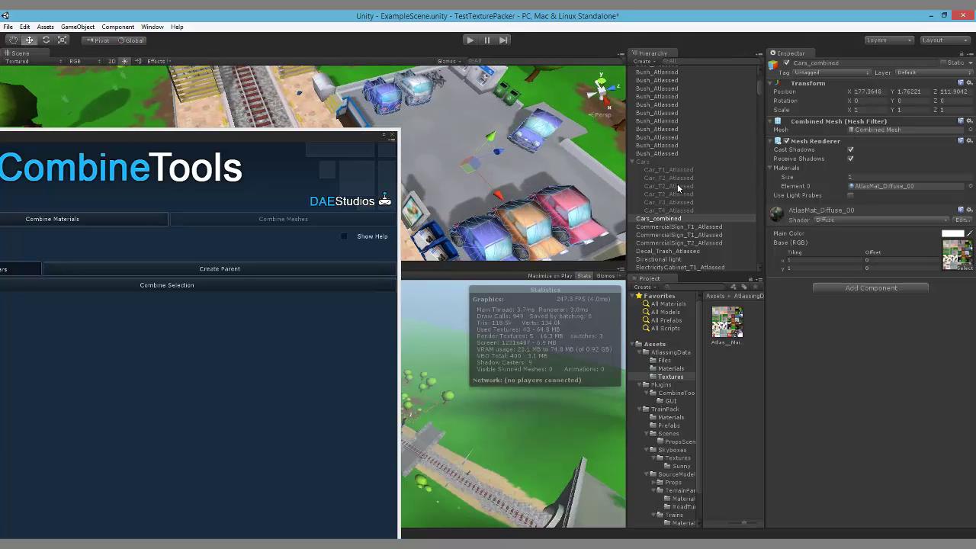
{"action": "left_click", "coordinate": [661, 158]}
{"action": "left_click", "coordinate": [657, 219]}
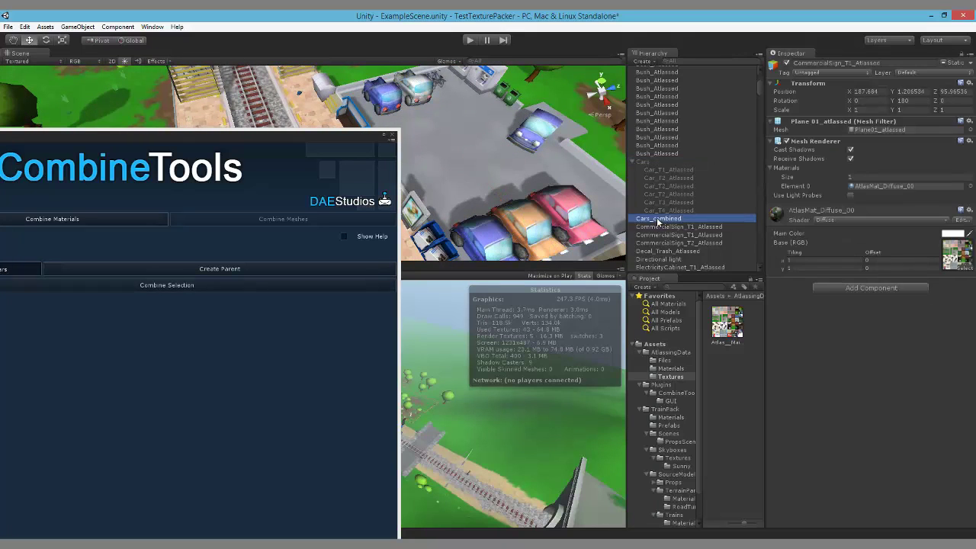
{"action": "left_click_drag", "start_coordinate": [482, 165], "coordinate": [488, 158], "text": "alt"}
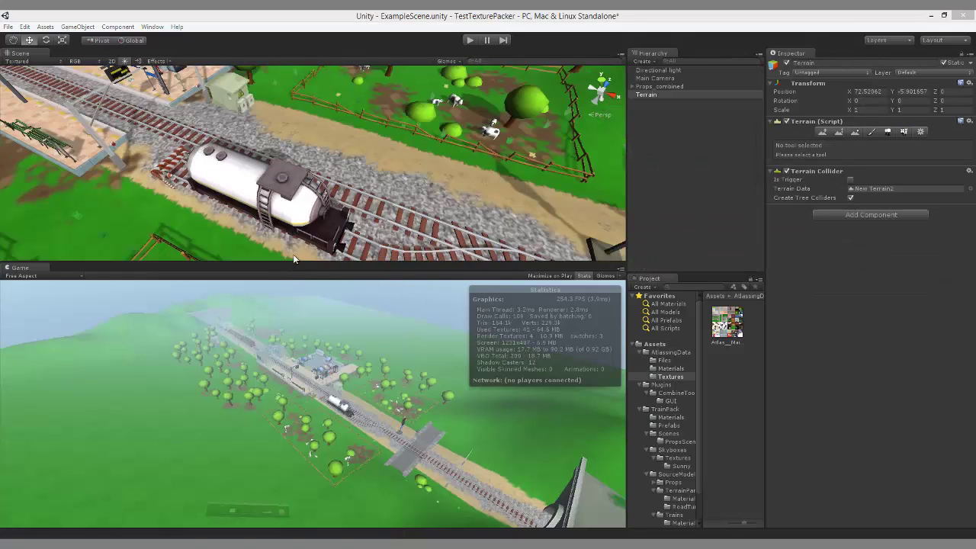
- Look over the fully combined train scene, checking the extent of Props_combined, the station, the parking lot and the rendering statistics
{"action": "left_click_drag", "start_coordinate": [347, 203], "coordinate": [399, 183], "text": "alt"}
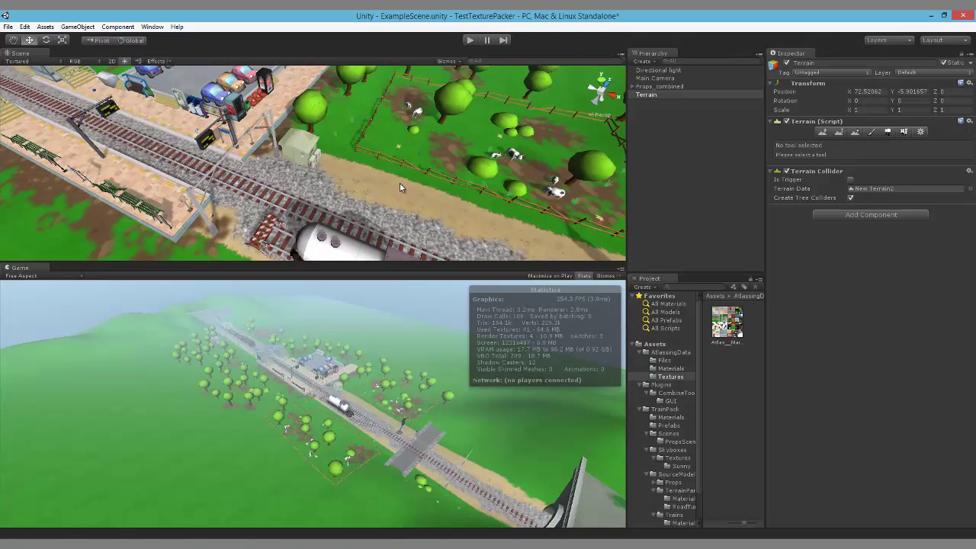
{"action": "left_click", "coordinate": [645, 87]}
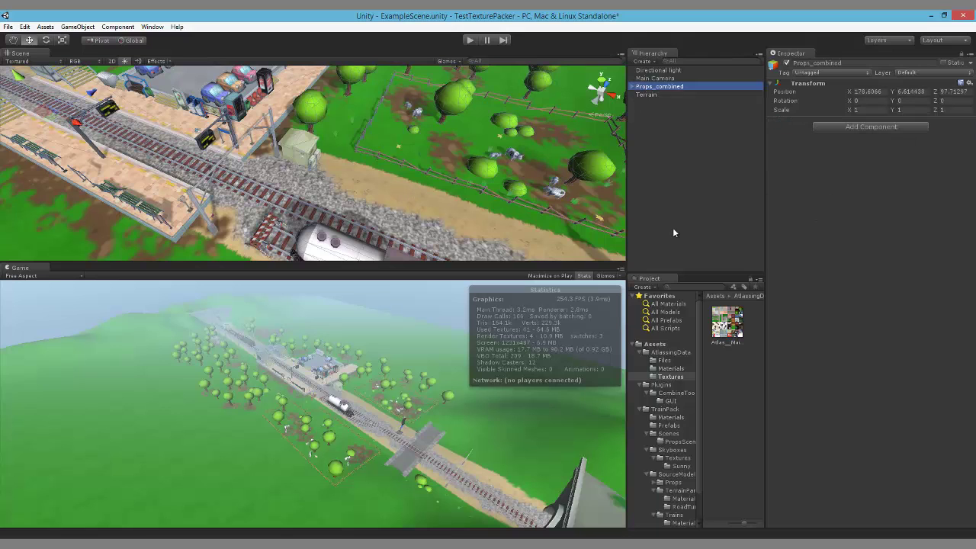
{"action": "left_click_drag", "start_coordinate": [438, 183], "coordinate": [372, 190], "text": "alt"}
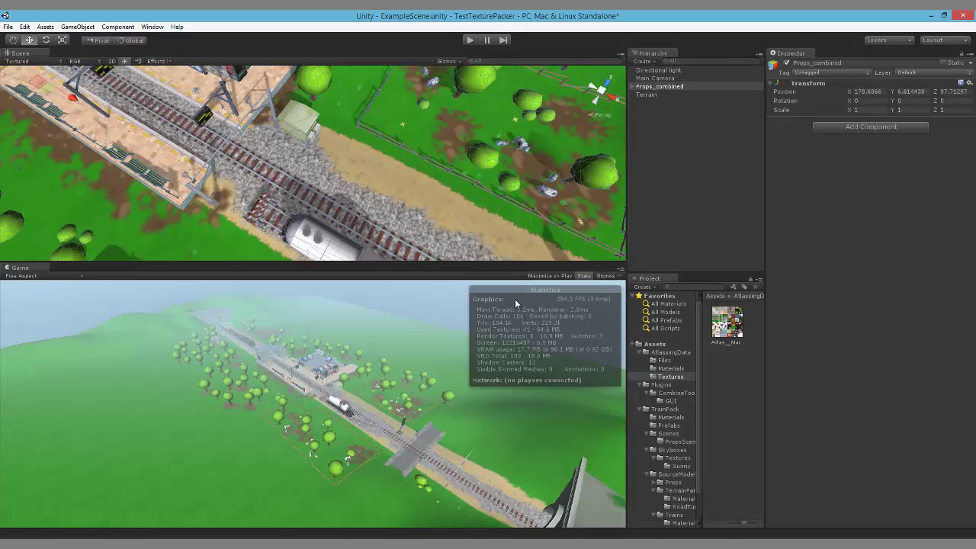
{"action": "left_click_drag", "start_coordinate": [394, 197], "coordinate": [336, 135], "text": "alt"}
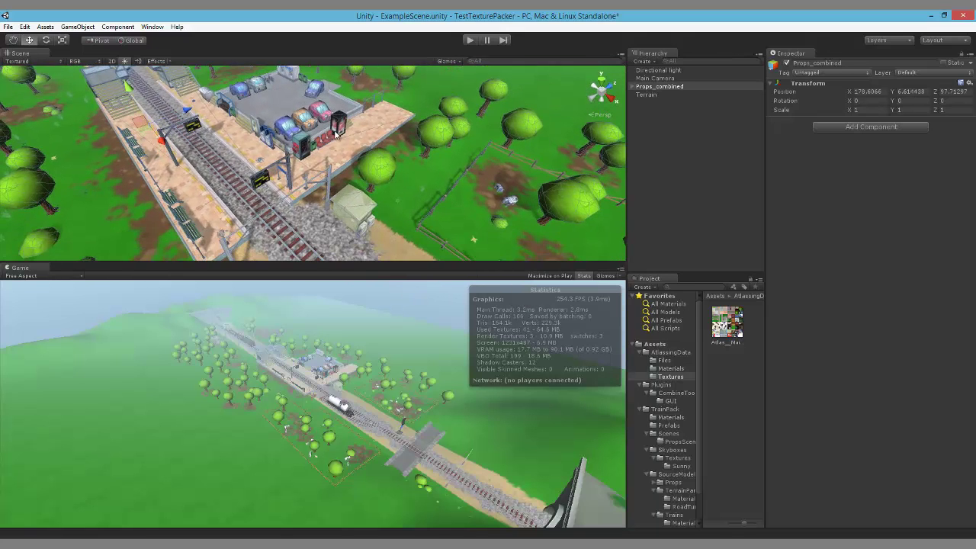
{"action": "left_click", "coordinate": [112, 169]}
{"action": "left_click_drag", "start_coordinate": [245, 164], "coordinate": [305, 232], "text": "alt"}
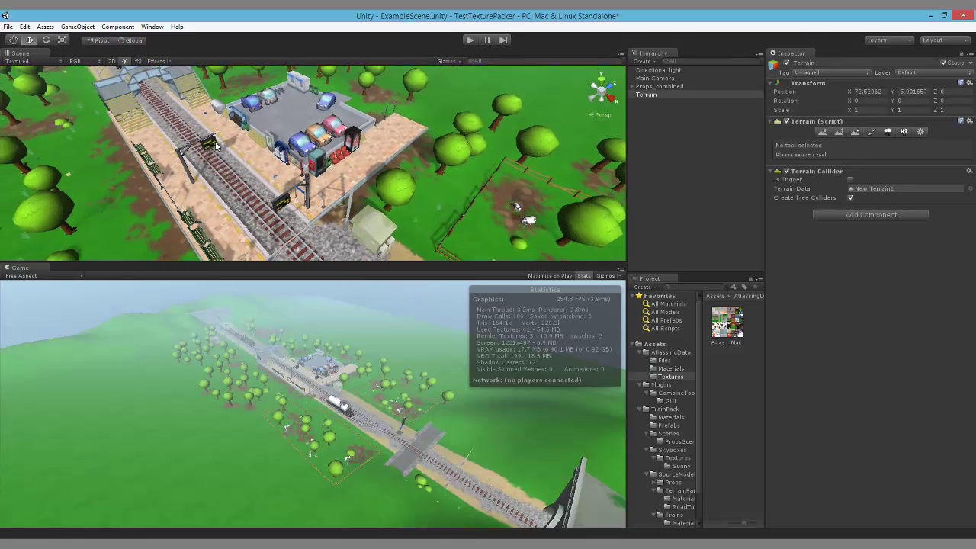
{"action": "left_click_drag", "start_coordinate": [249, 177], "coordinate": [485, 191], "text": "alt"}
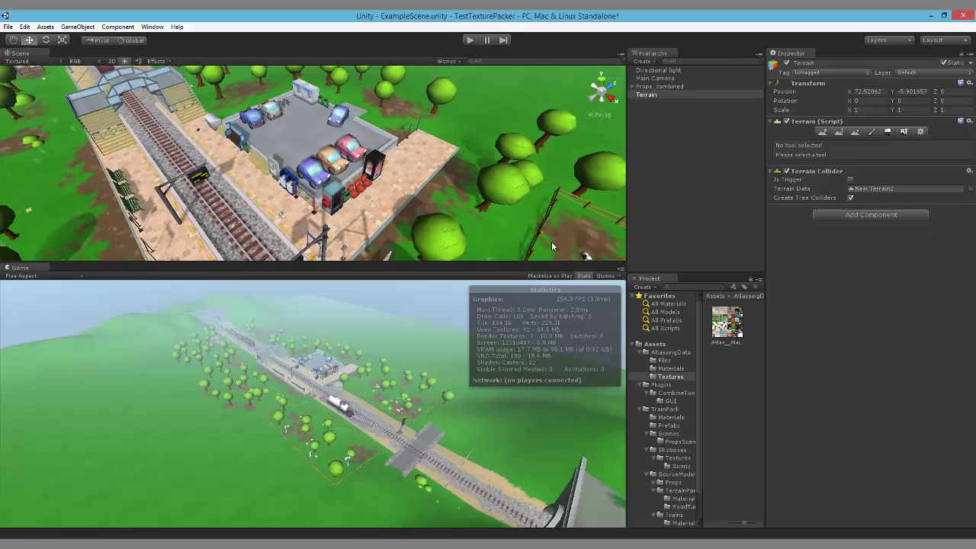
{"action": "left_click_drag", "start_coordinate": [551, 241], "coordinate": [206, 134], "text": "alt"}
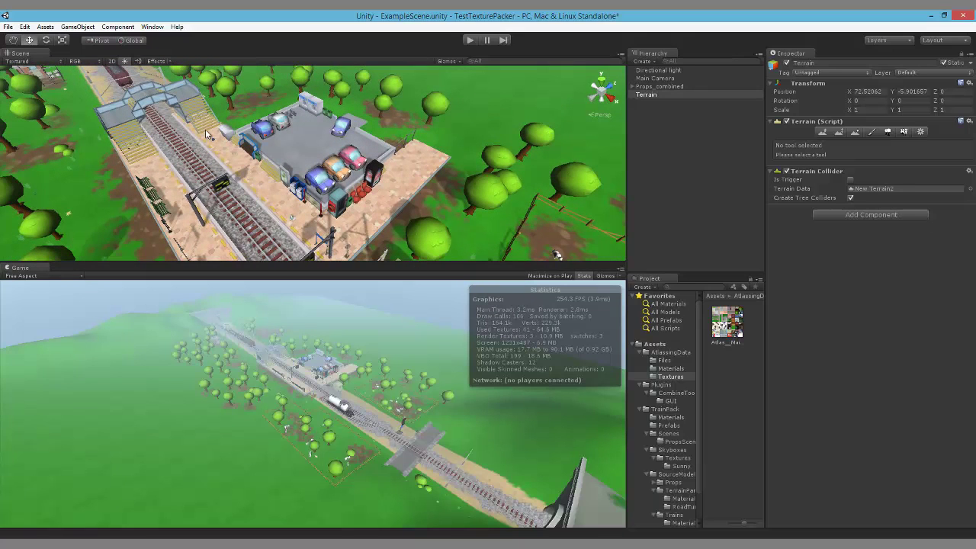